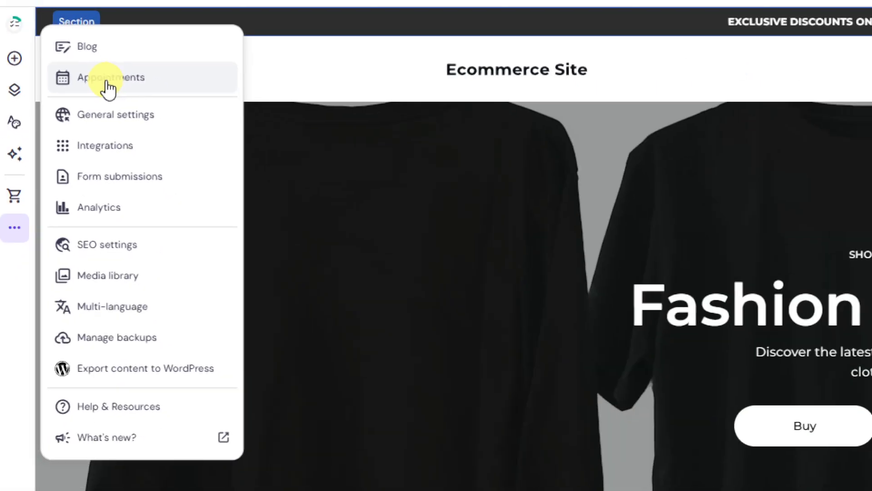
Open the store's Appointments section, enable online appointments, and review the availability calendar
left_click(114, 88)
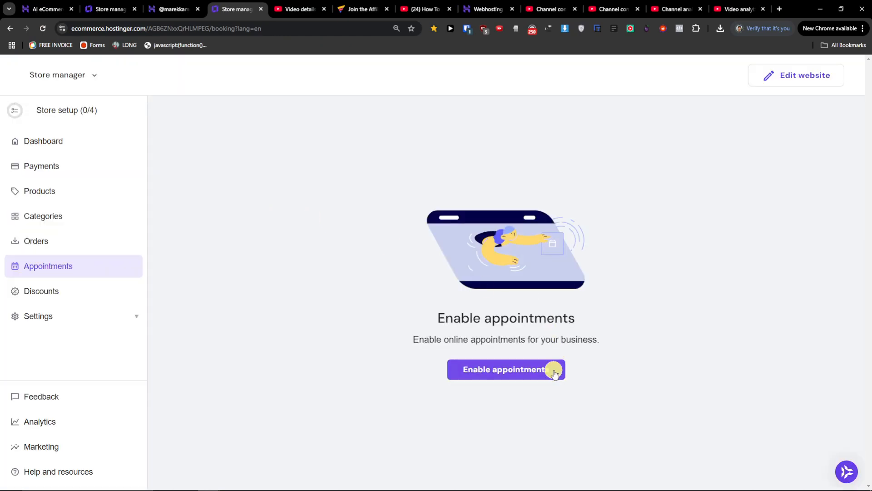
left_click(554, 371)
scroll(274, 304, "down", 2)
scroll(274, 303, "up", 2)
scroll(274, 303, "down", 4)
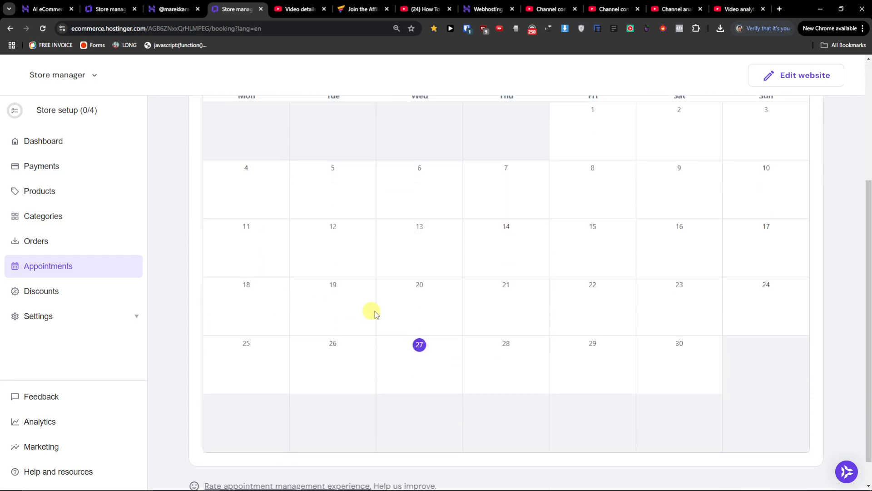
scroll(380, 312, "up", 2)
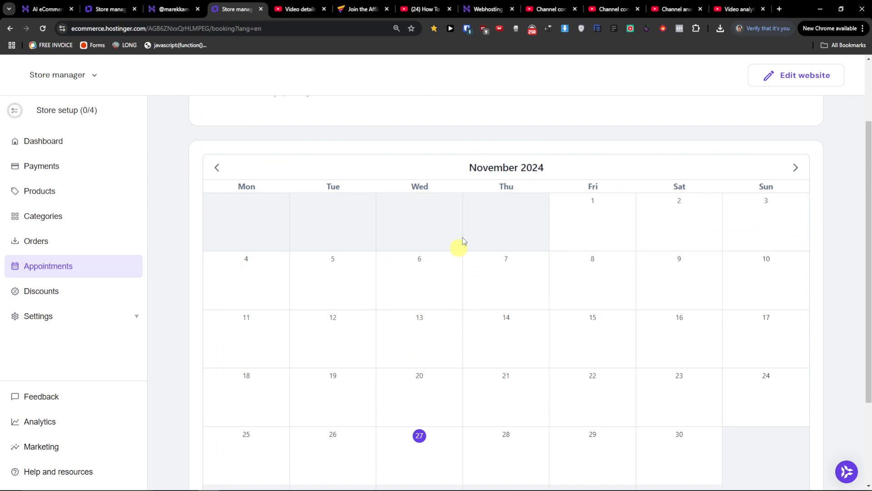
scroll(431, 391, "up", 2)
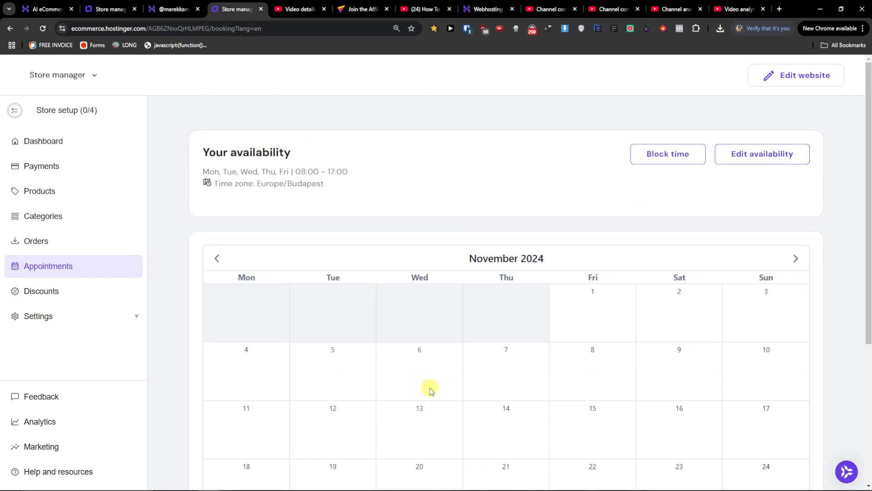
left_click_drag(203, 153, 388, 161)
Block November 28 as an unavailable date for appointments and save it
left_click(666, 154)
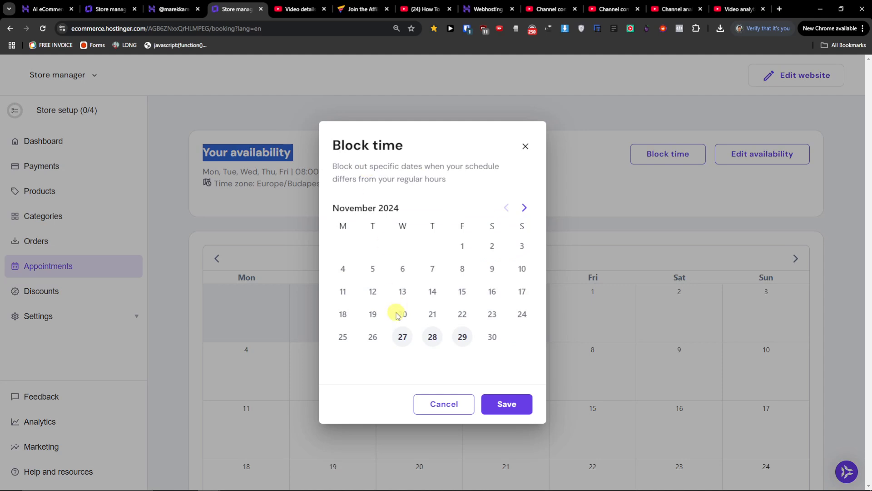
left_click(434, 339)
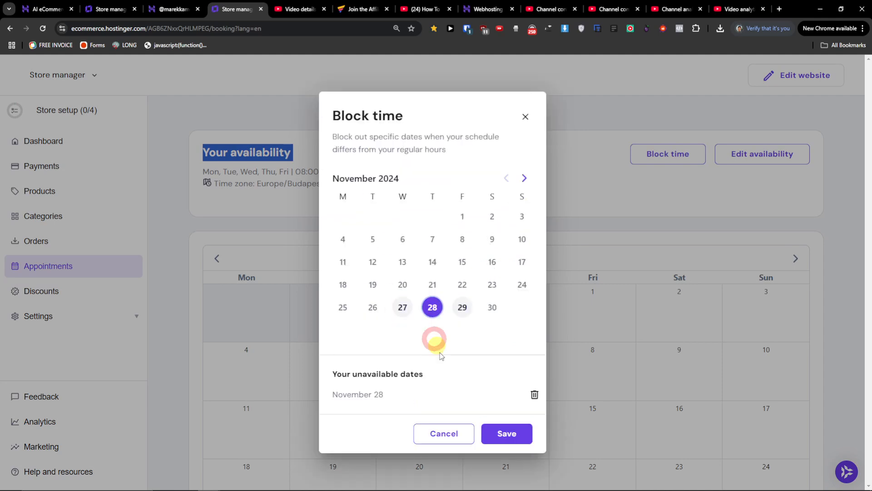
left_click(464, 316)
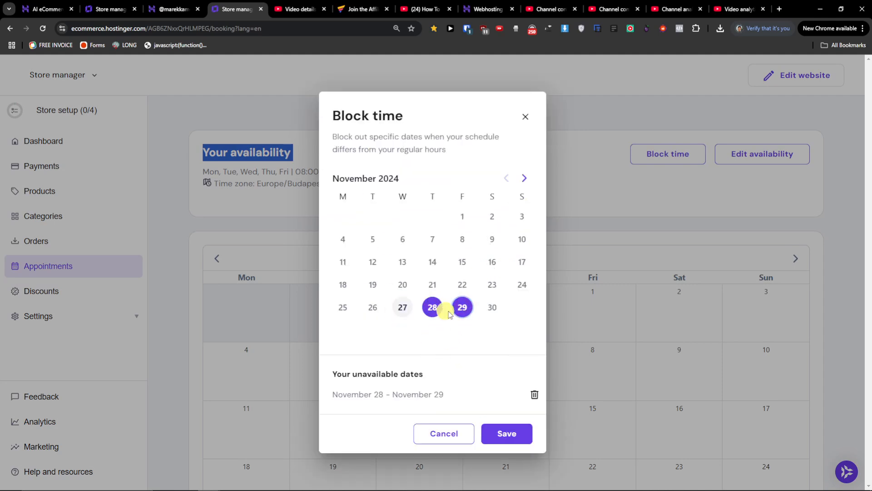
left_click(429, 306)
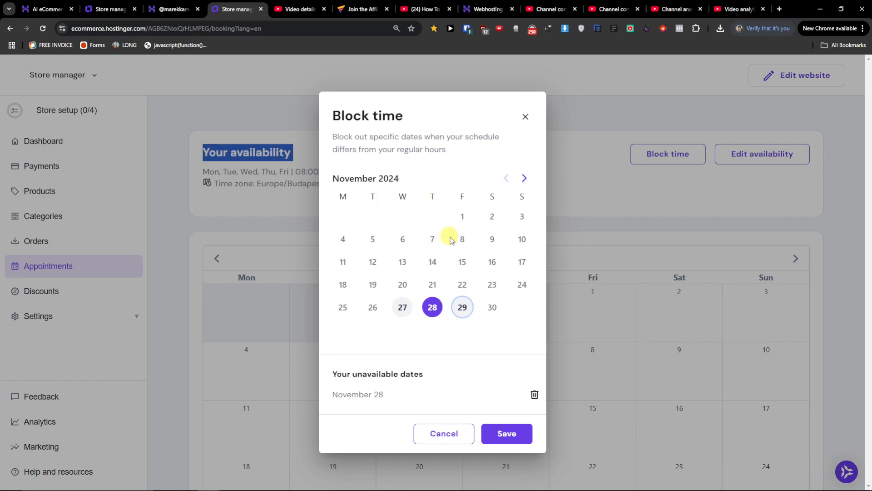
left_click(507, 435)
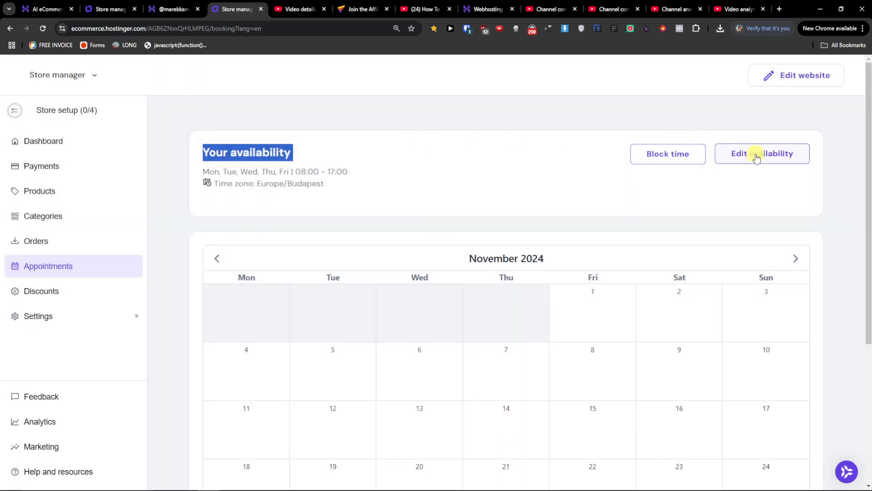
In the weekly availability hours, add a second time slot for Monday and end Monday's first slot at 12:00
left_click(782, 160)
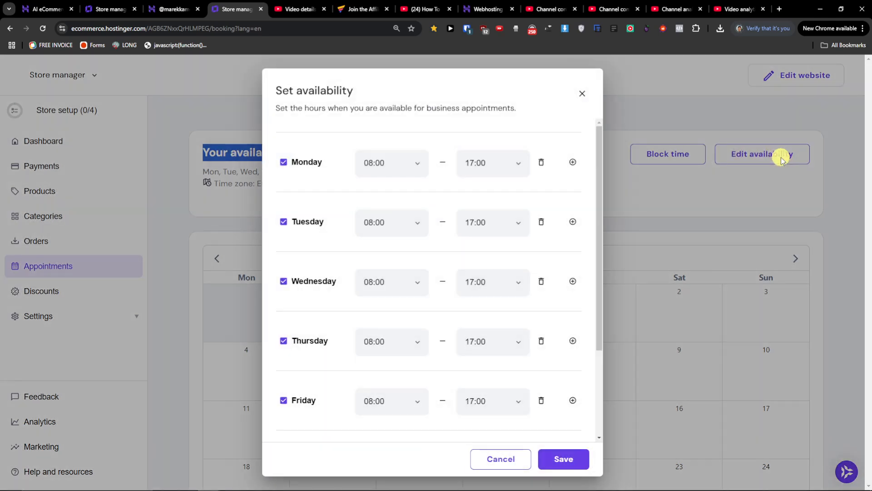
scroll(477, 236, "down", 3)
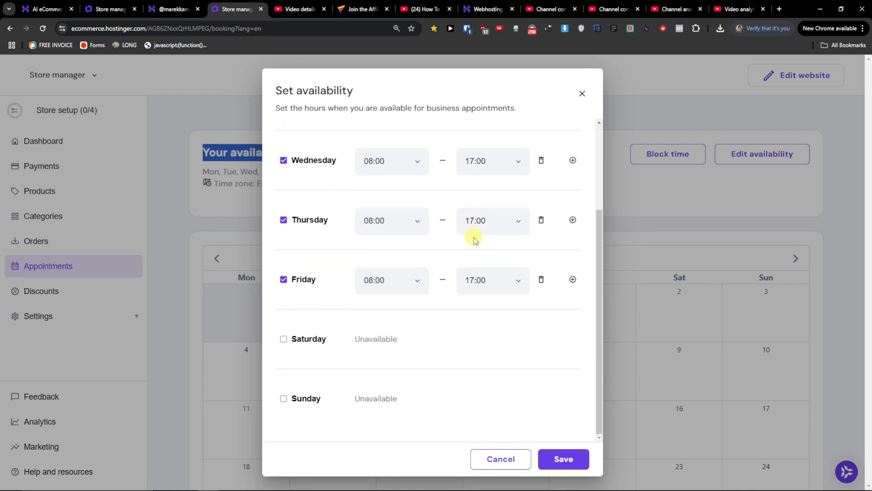
scroll(474, 237, "up", 3)
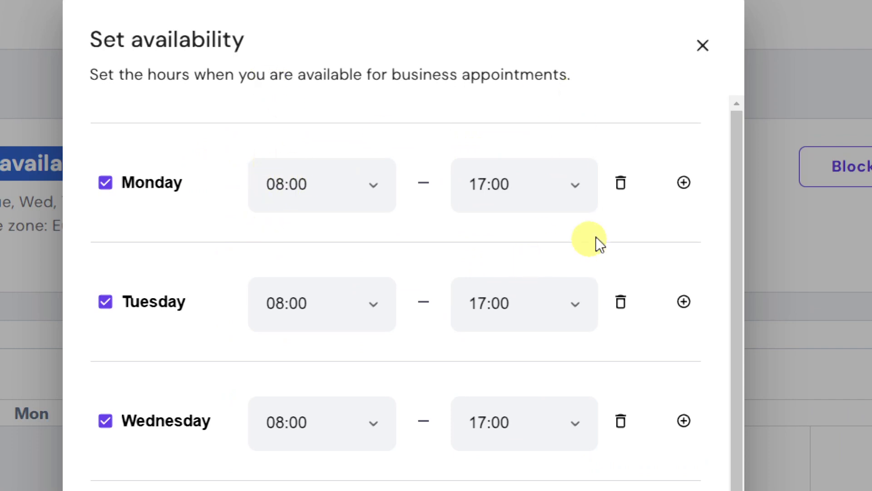
left_click(684, 184)
left_click(300, 235)
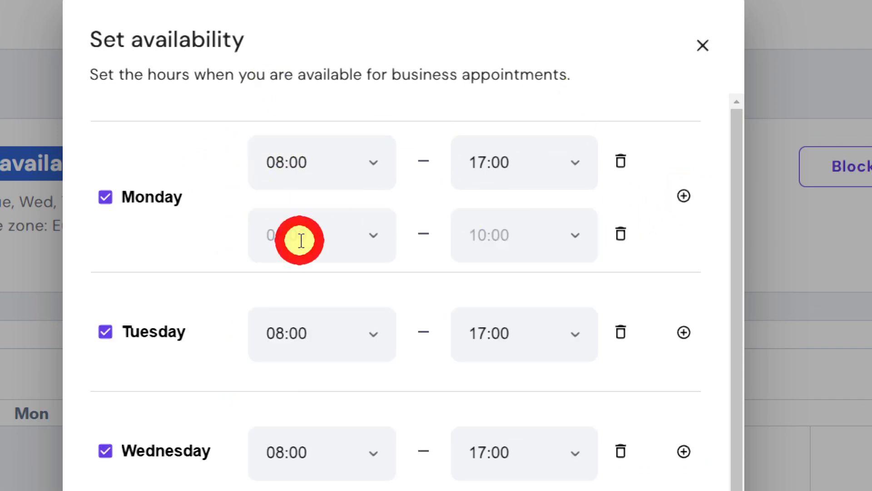
left_click(487, 158)
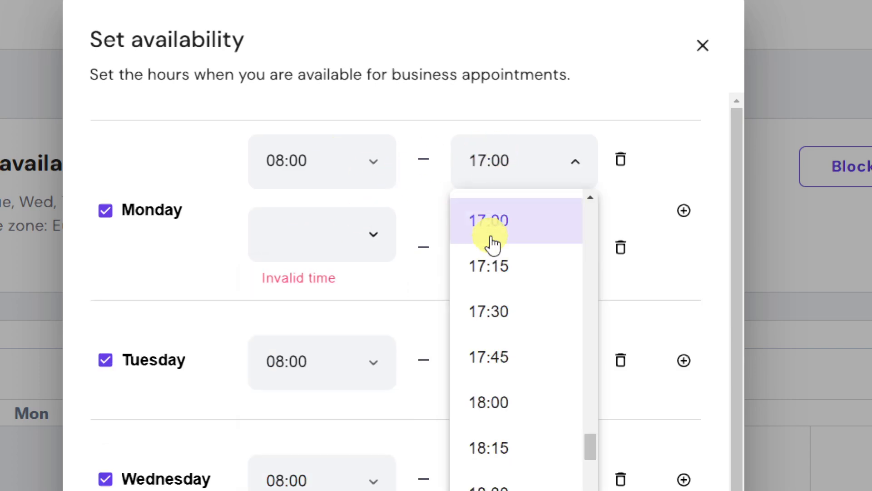
scroll(509, 307, "down", 2)
scroll(522, 369, "up", 12)
scroll(526, 370, "up", 3)
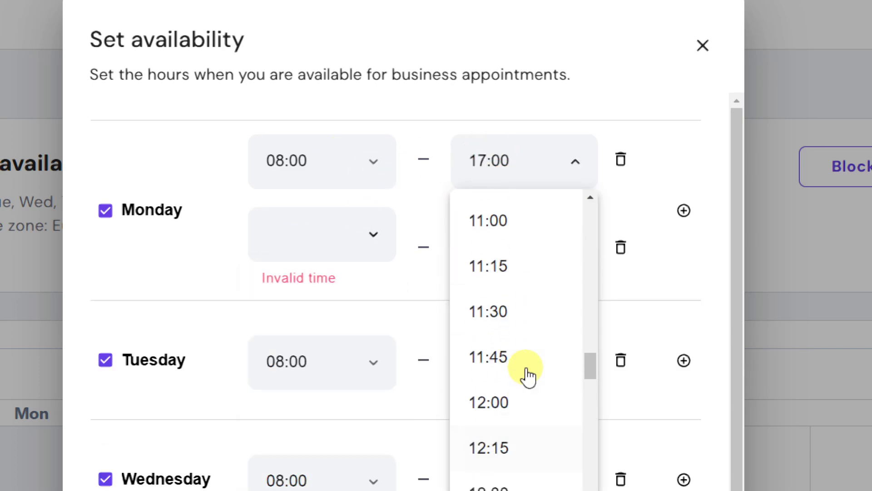
left_click(516, 401)
Set Monday's second time slot to run from 12:45 to 18:00 and save the availability
left_click(346, 229)
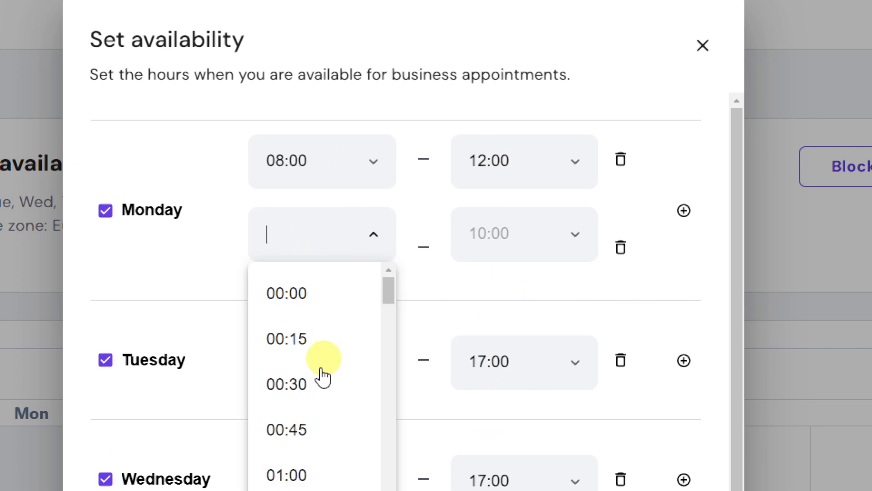
scroll(321, 372, "down", 20)
scroll(320, 385, "down", 2)
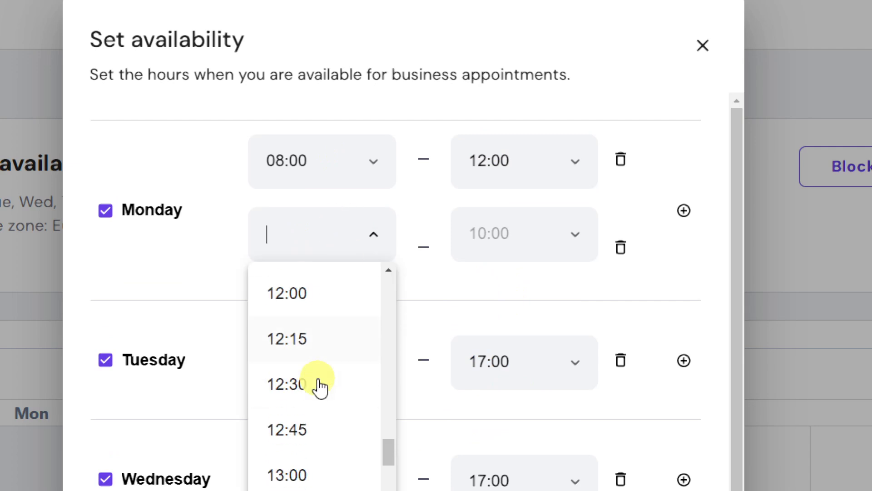
left_click(343, 411)
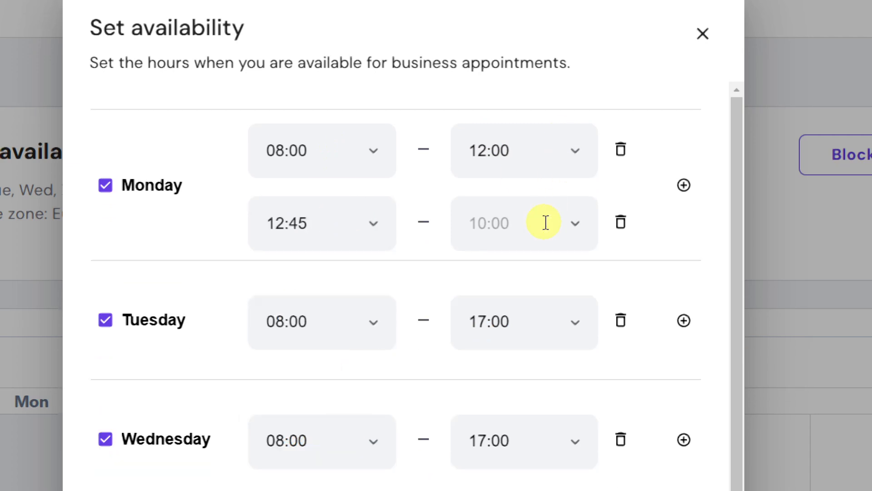
left_click(575, 219)
scroll(541, 327, "down", 18)
scroll(541, 329, "down", 18)
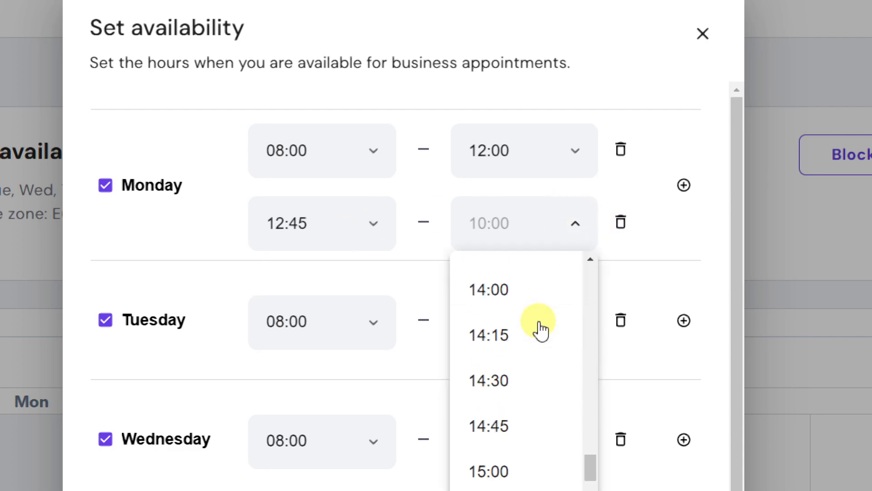
left_click(530, 279)
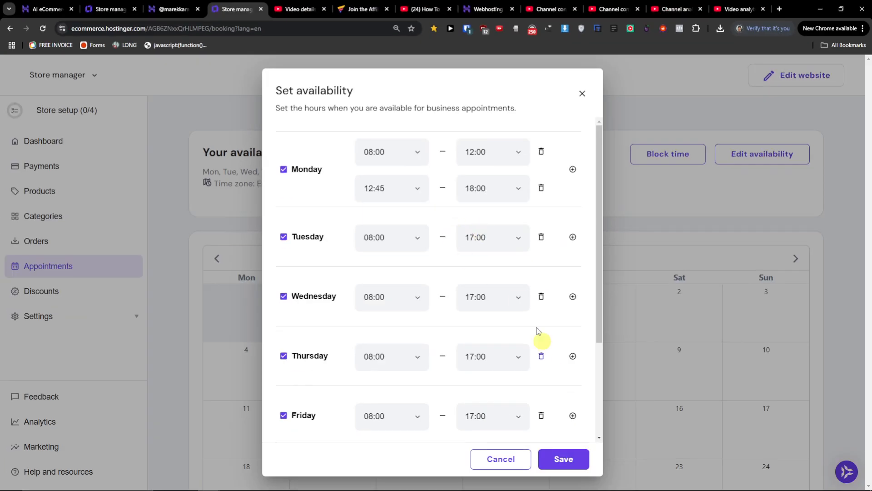
left_click(566, 460)
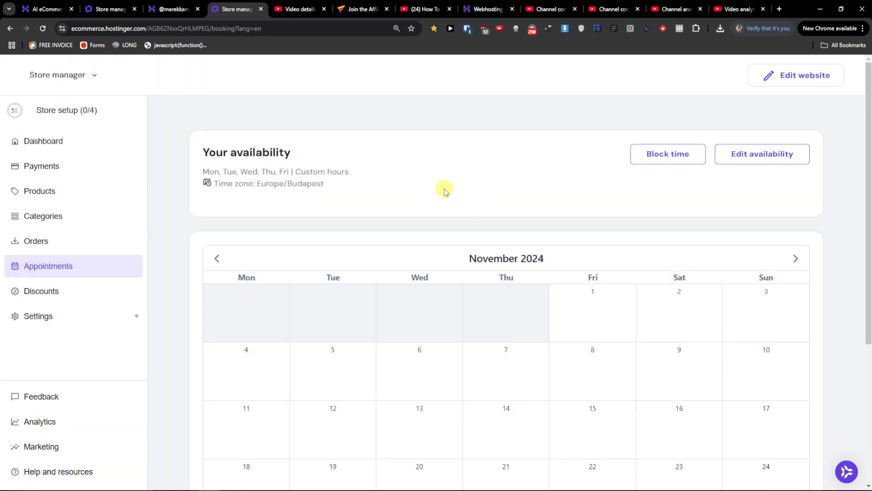
Make Friday unavailable in the weekly availability hours and save the change
left_click(745, 156)
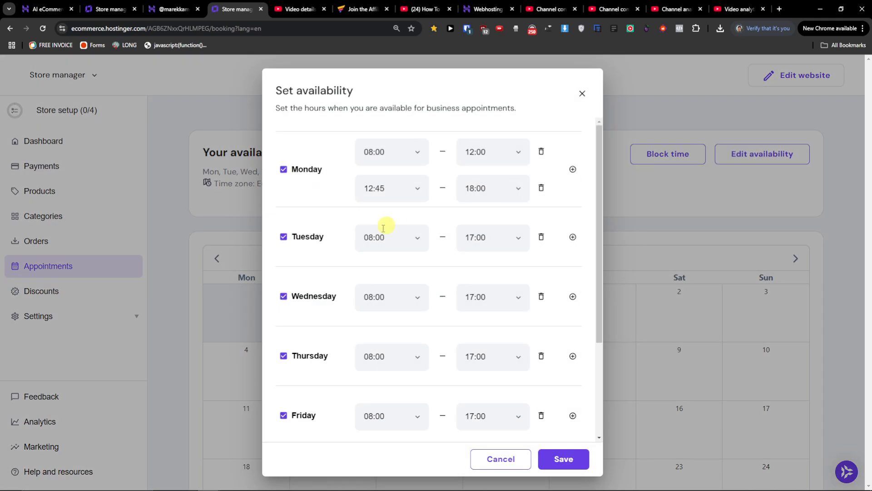
left_click(293, 416)
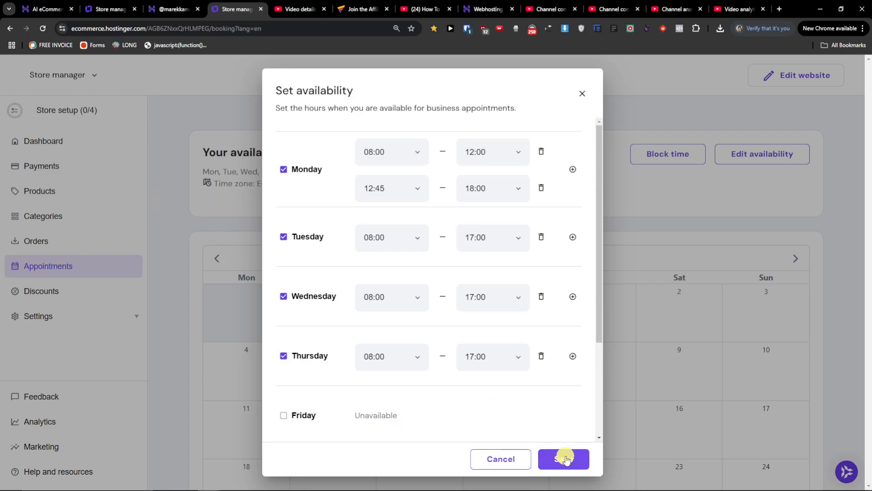
left_click(564, 459)
scroll(502, 317, "down", 4)
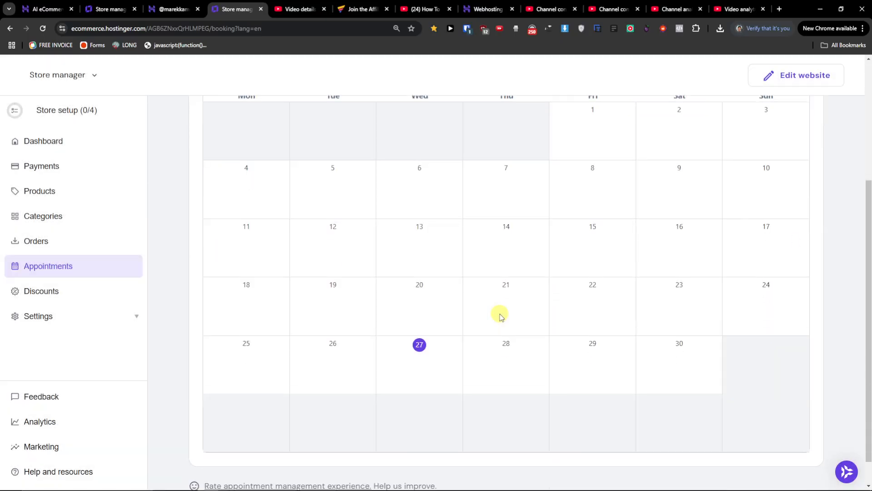
scroll(502, 316, "up", 4)
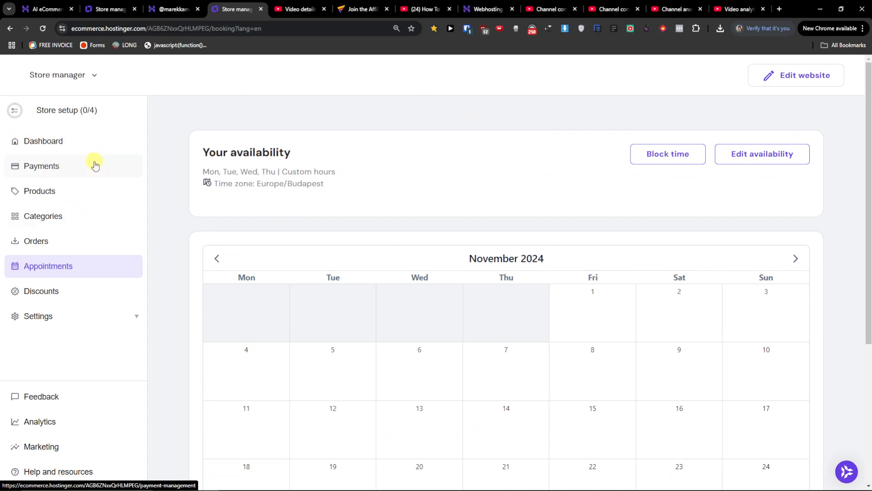
Start adding a new store product of the Appointment type
left_click(80, 193)
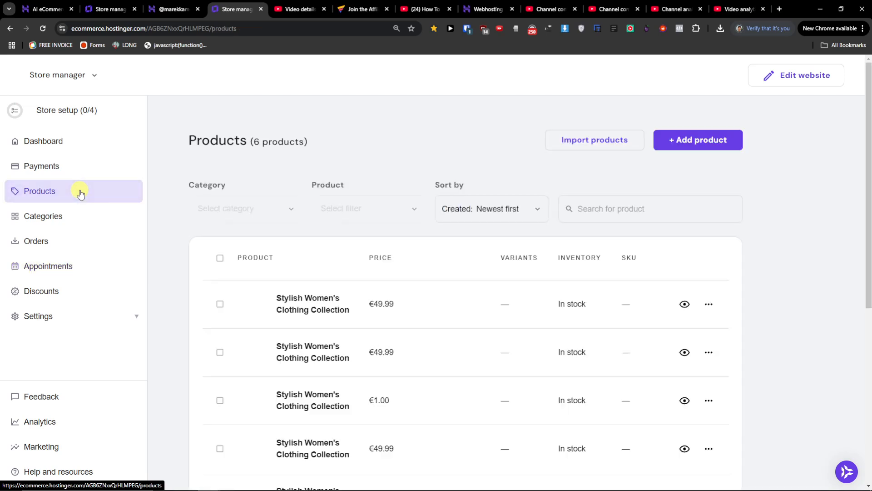
left_click(675, 139)
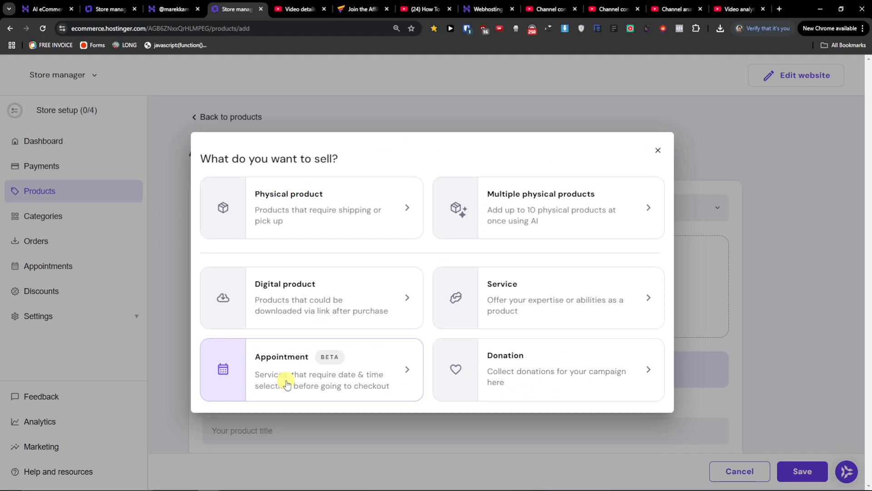
left_click(287, 378)
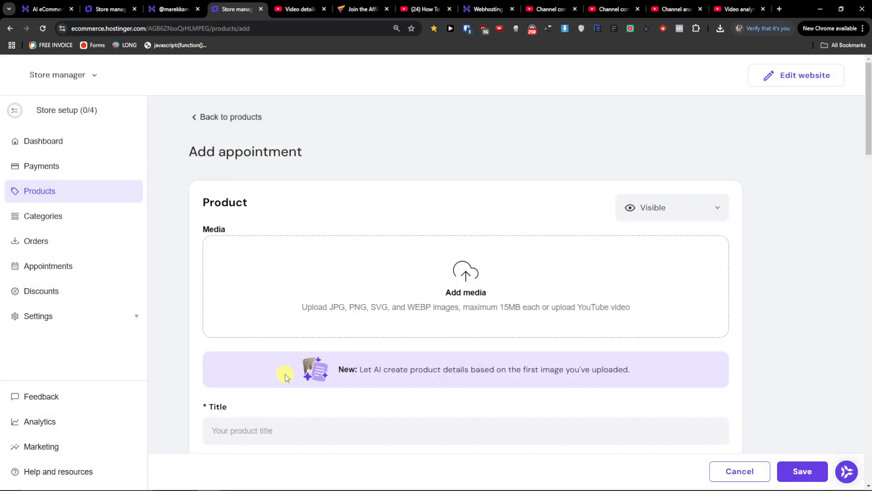
Upload an image from the computer as the appointment's media
left_click(413, 277)
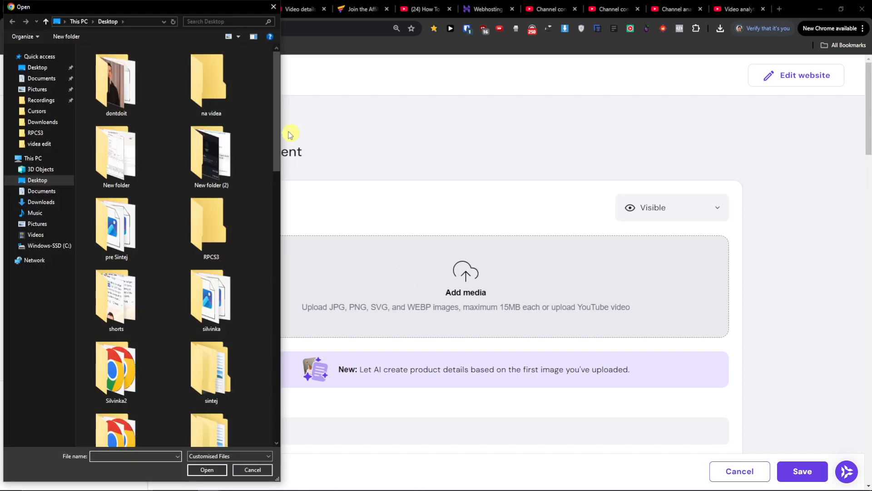
left_click_drag(276, 114, 288, 250)
key("Escape")
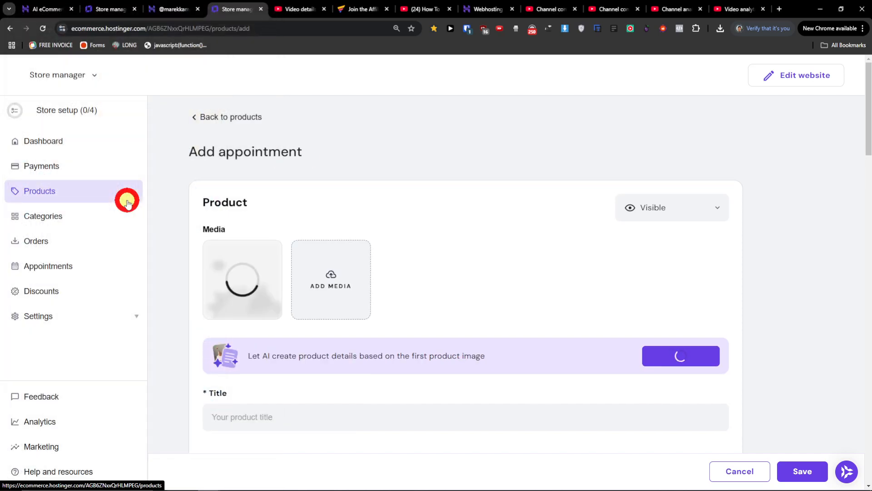
Have AI create the appointment's product details based on the uploaded image
scroll(424, 261, "down", 2)
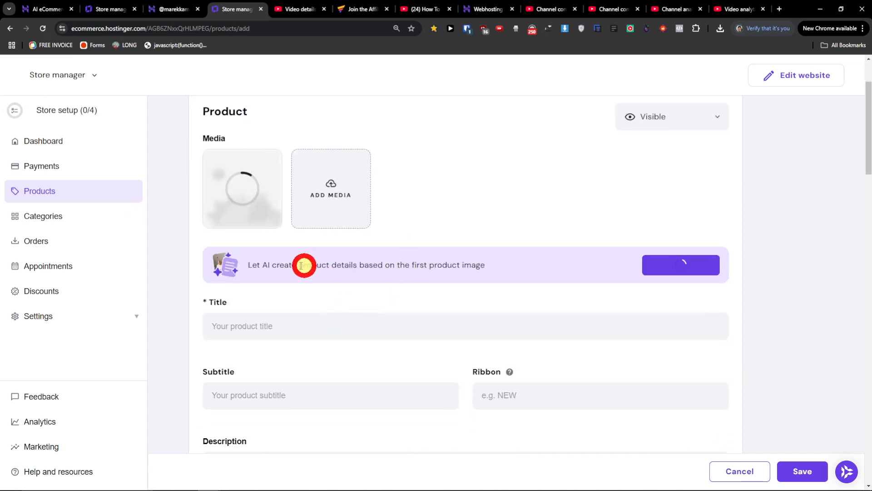
left_click_drag(230, 259, 514, 292)
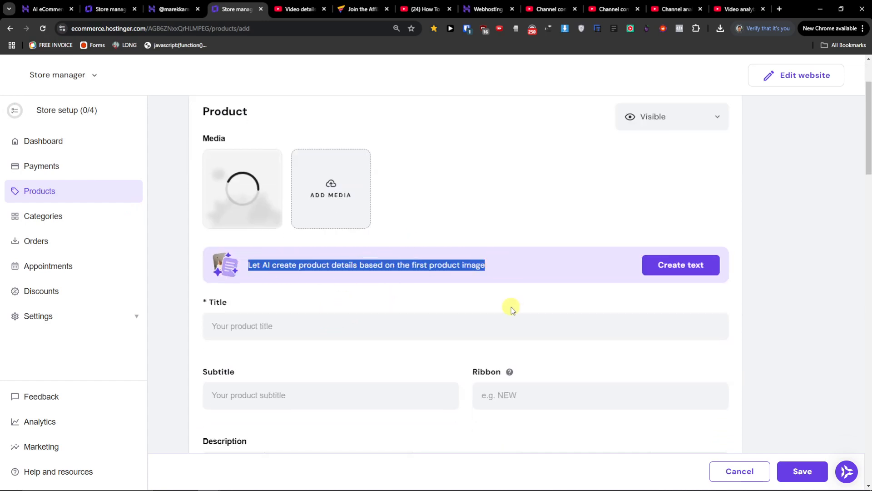
left_click(661, 269)
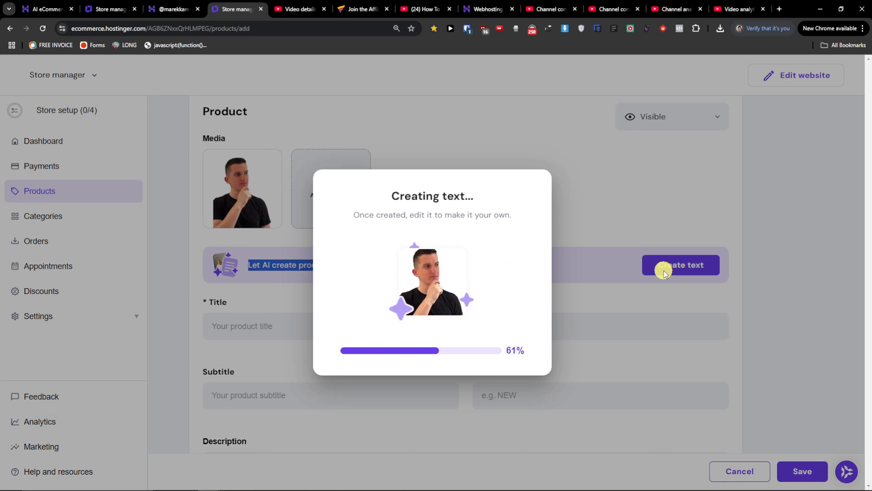
Replace the AI-written product title with "Business Consultation"
scroll(479, 276, "up", 2)
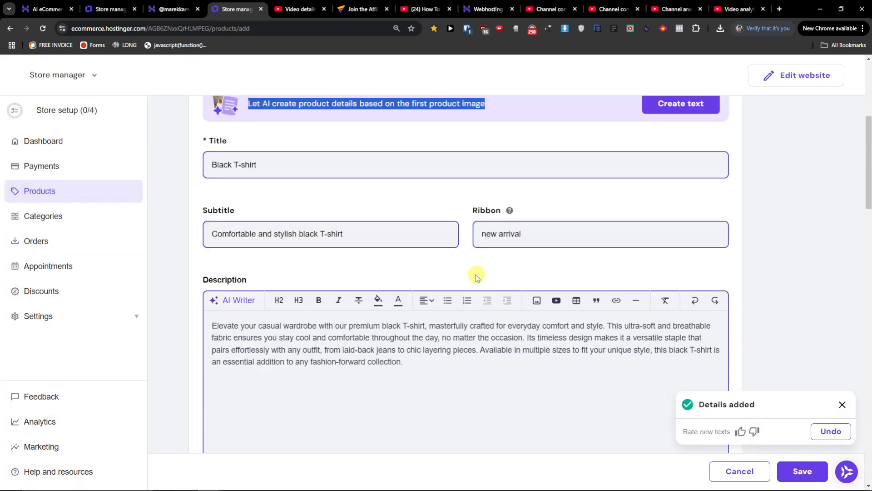
left_click_drag(291, 217, 121, 201)
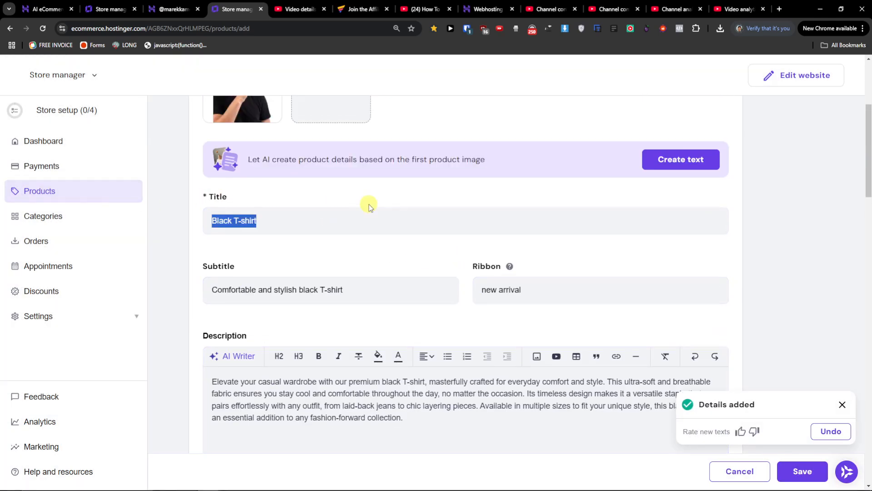
type("Business Consultation")
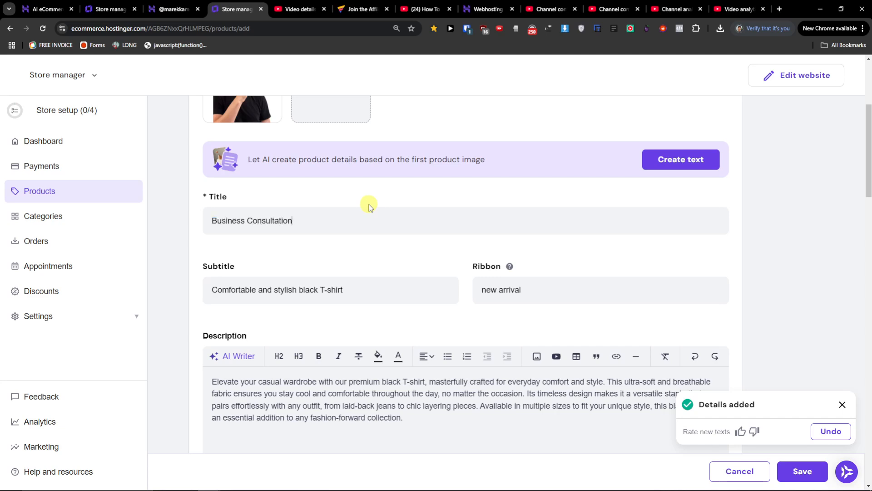
Set the subtitle to "Make more money and be more happier with consulting me" and clear the ribbon text
key("Tab")
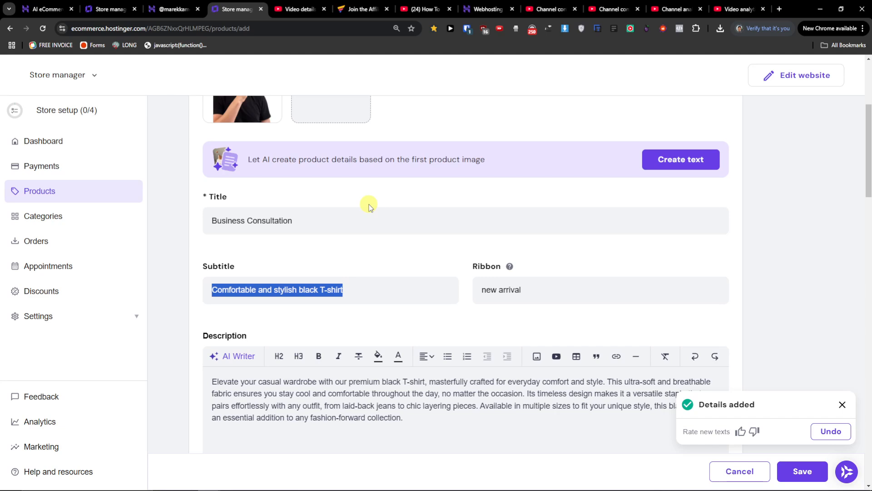
type("Business Con")
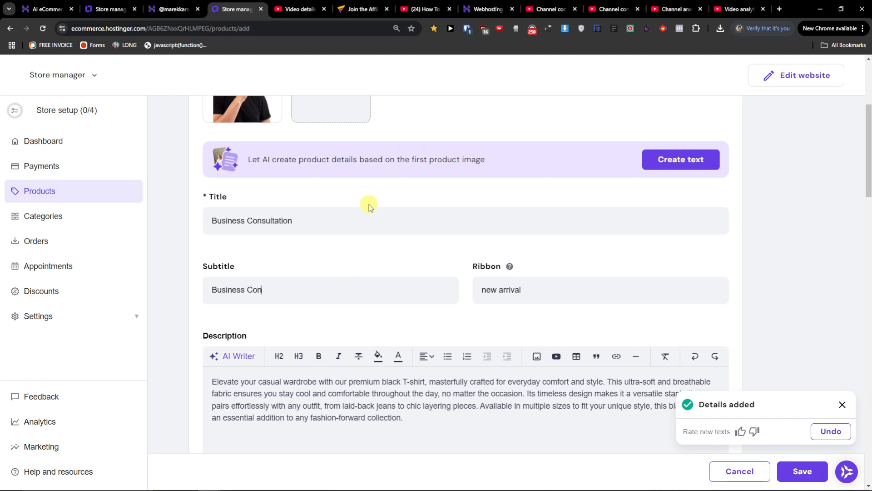
key("ctrl+a")
type("M")
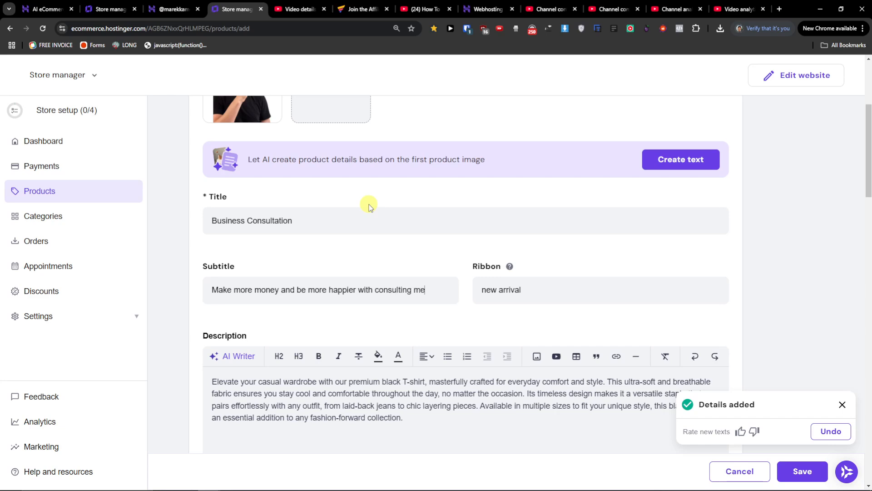
key("Tab")
key("BackSpace")
Replace the product description with AI Writer text generated from the prompt "appointment about business consultation"
scroll(352, 212, "down", 2)
left_click_drag(403, 327, 202, 255)
key("BackSpace")
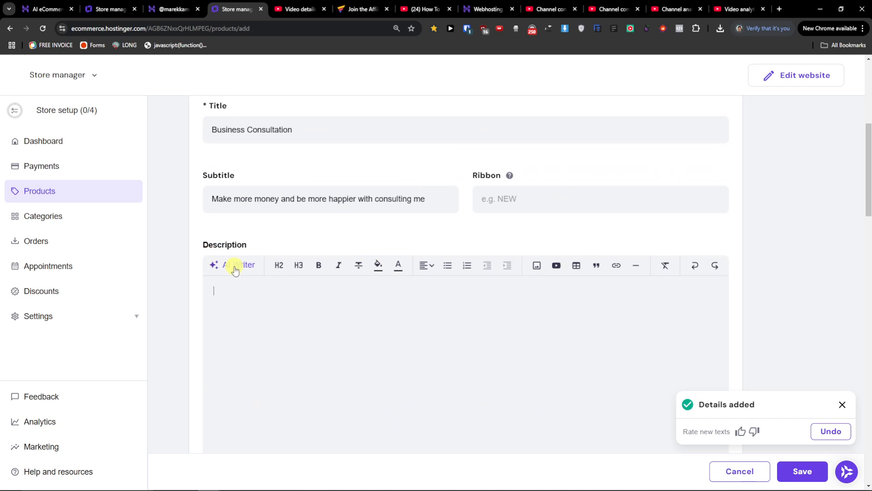
left_click(236, 268)
left_click(315, 387)
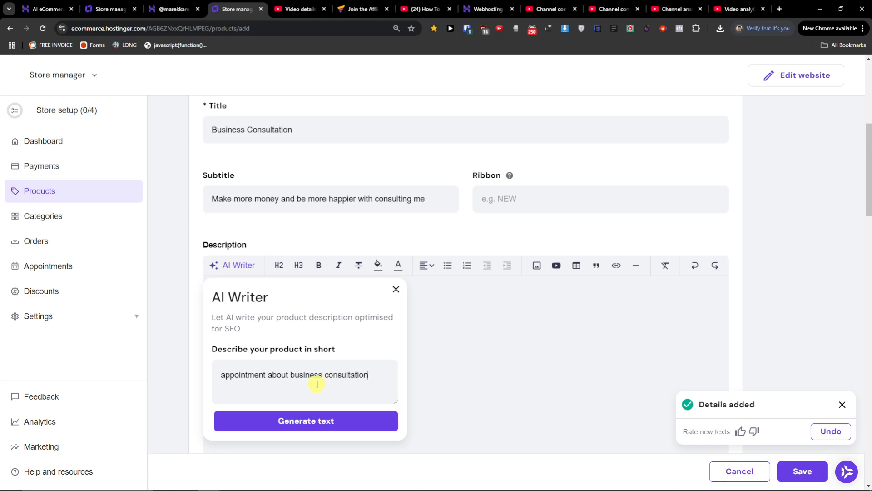
left_click(313, 419)
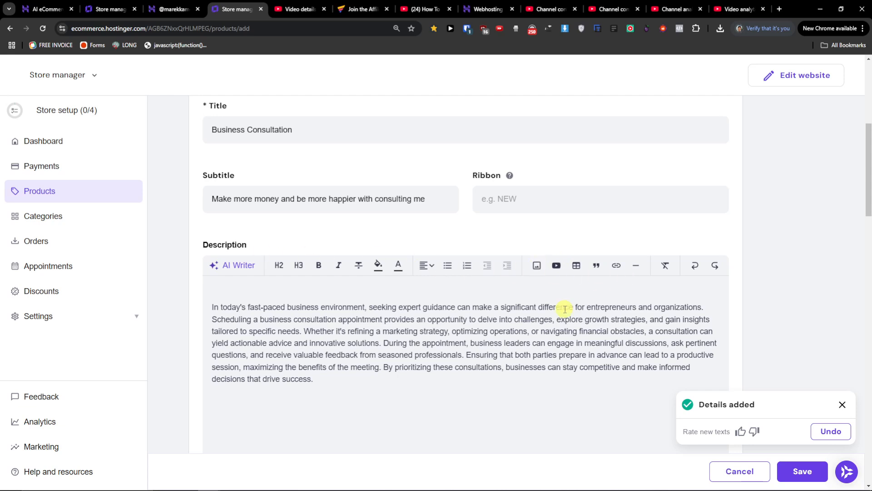
scroll(551, 302, "down", 6)
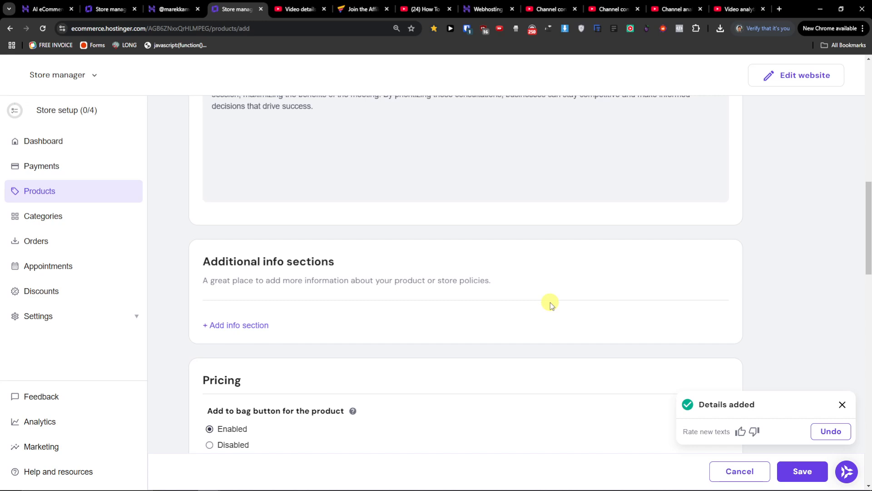
left_click(258, 326)
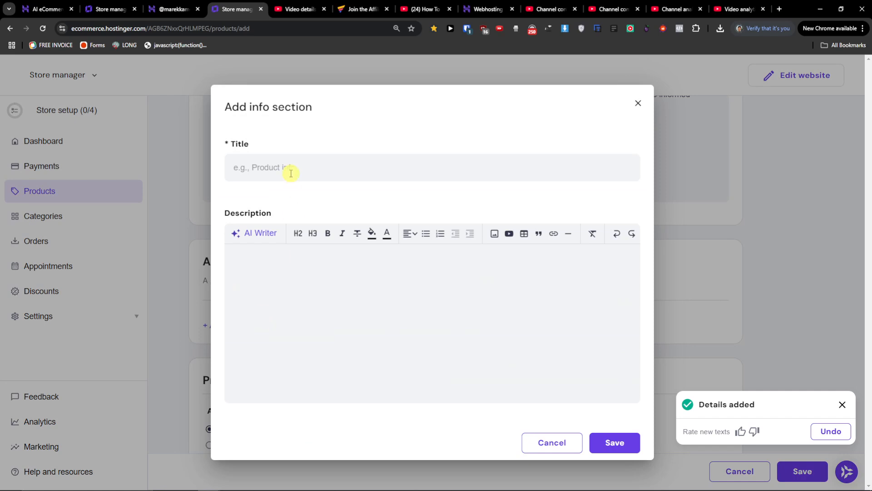
left_click(637, 103)
Disable the add to bag button for the appointment in the pricing settings
scroll(371, 290, "down", 4)
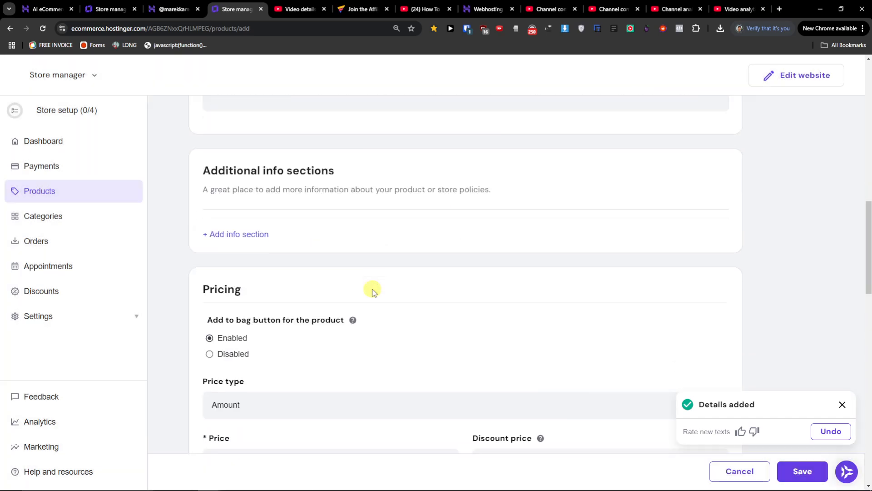
left_click(239, 269)
left_click(238, 250)
left_click(232, 266)
left_click(234, 249)
left_click(231, 266)
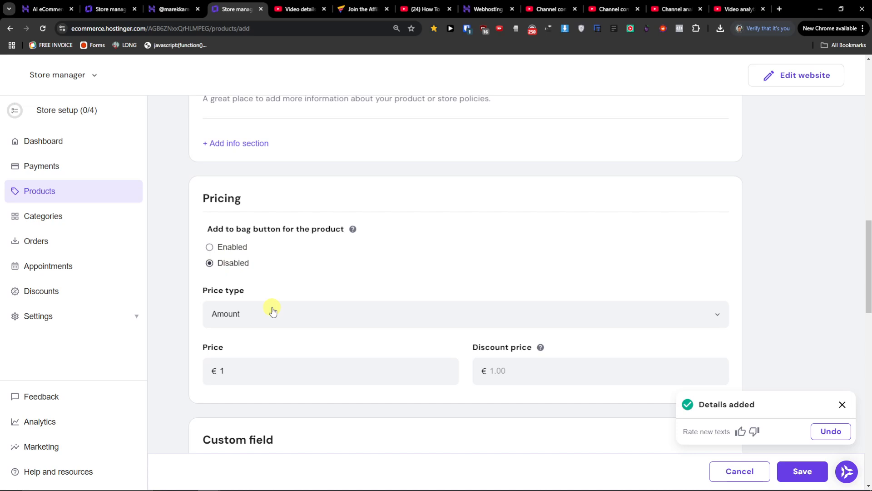
Try the Free price type, return it to Amount, and set the appointment's price to €250
left_click(244, 318)
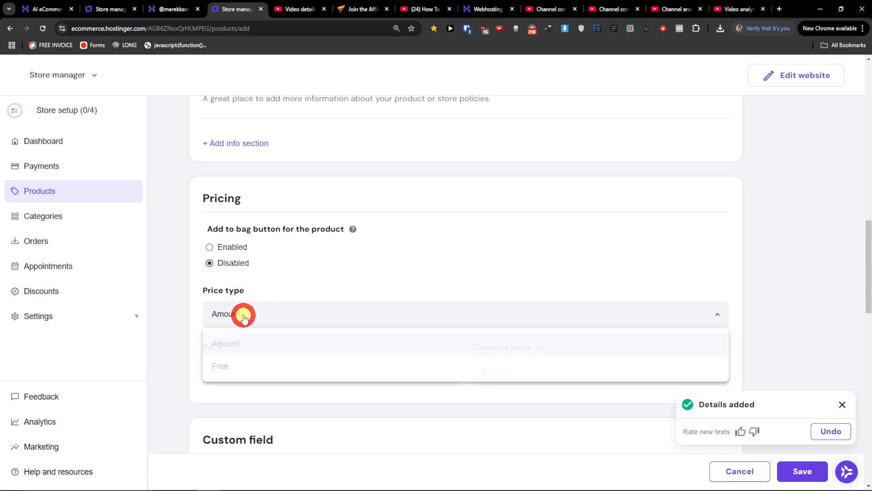
left_click(244, 364)
left_click(244, 312)
left_click(246, 343)
left_click(252, 362)
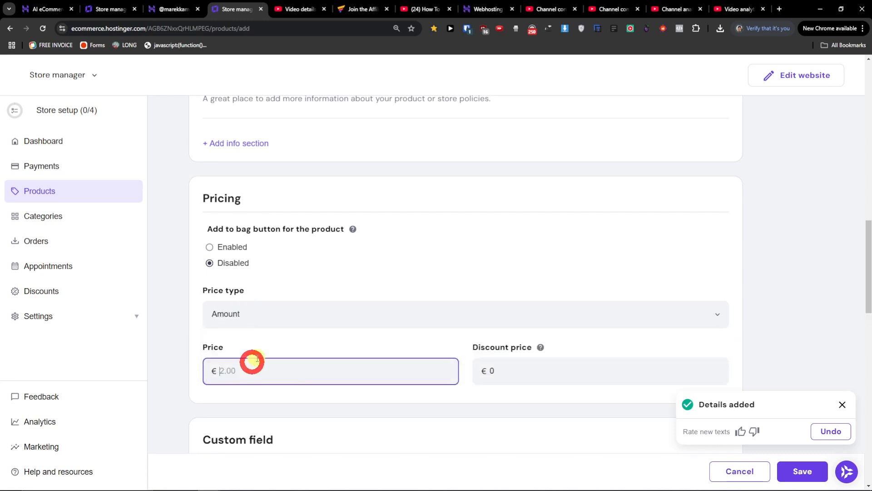
left_click(275, 333)
Title the appointment's custom field "What would you like to talk about?"
scroll(275, 334, "down", 4)
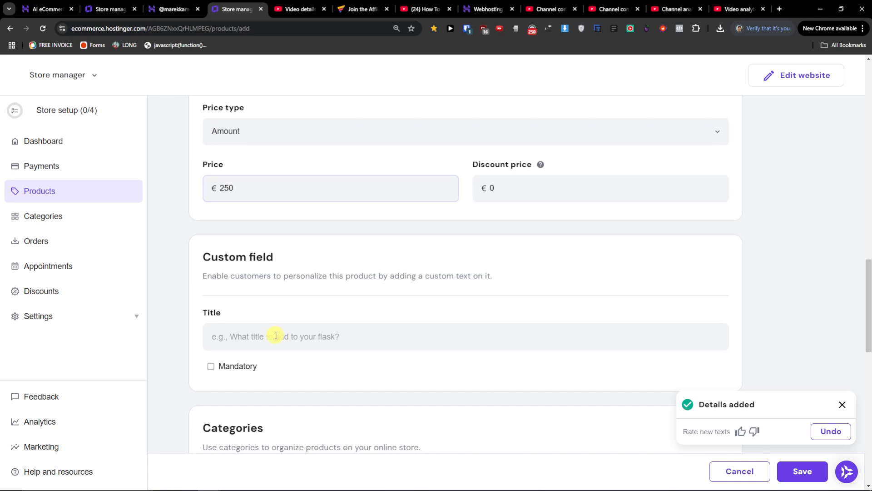
scroll(275, 336, "down", 2)
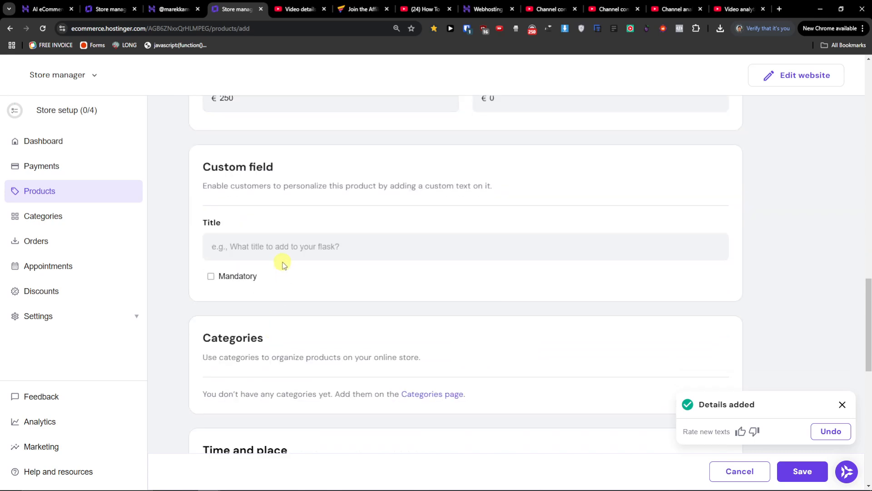
left_click(298, 253)
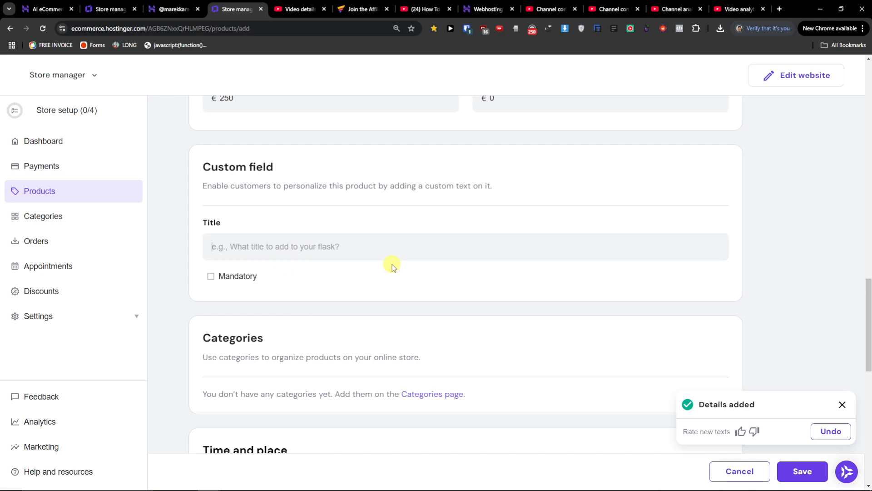
type("Wh")
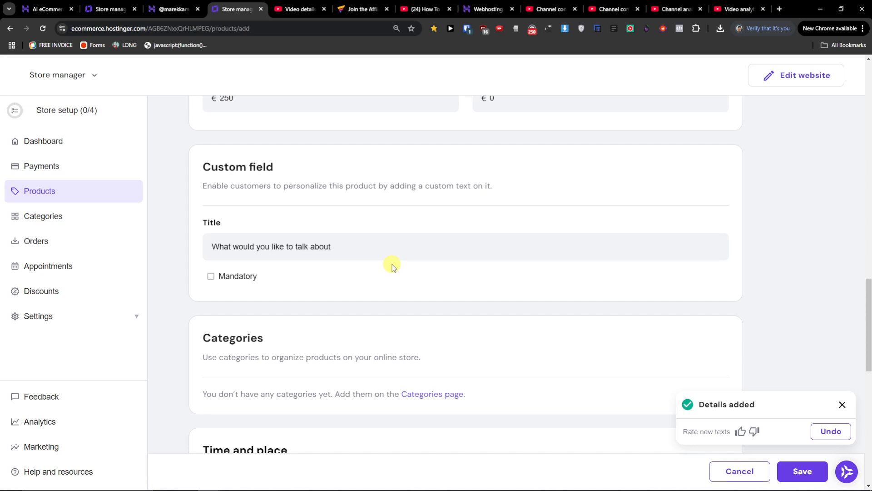
Set the appointment's location to "Meeting through zoom" and its duration to 1 hour
scroll(416, 319, "down", 8)
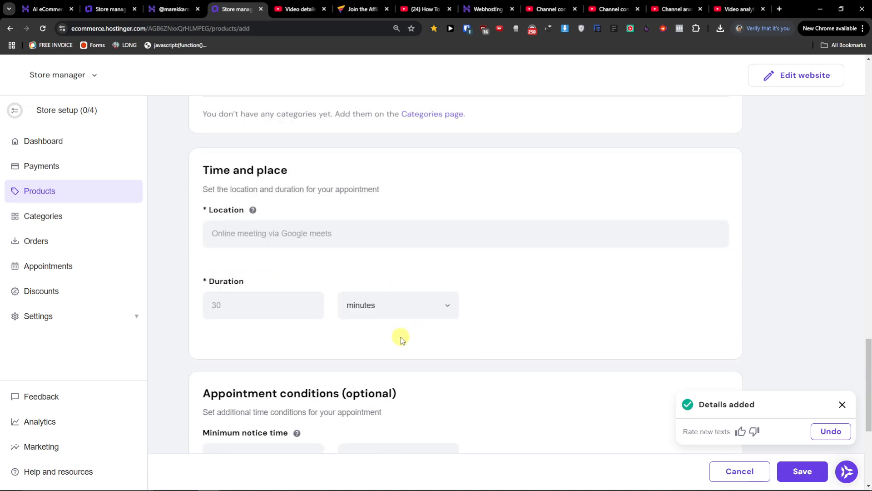
scroll(399, 336, "up", 2)
left_click(257, 240)
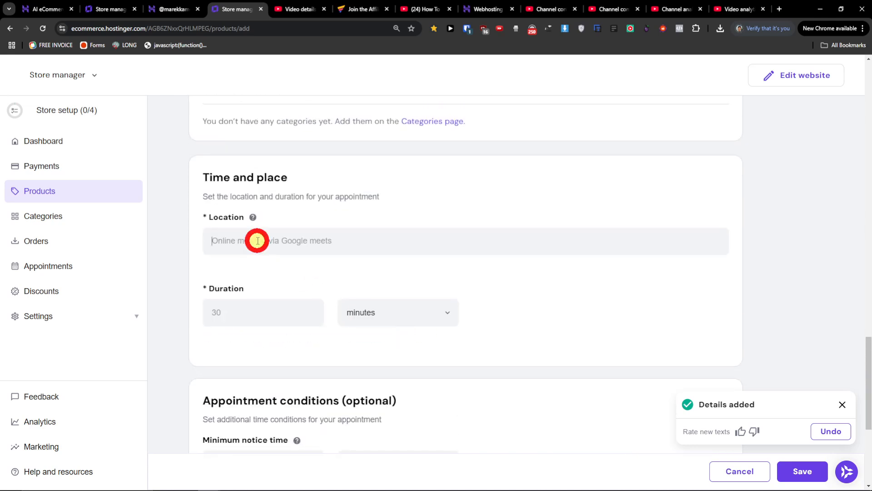
type("Meeting through")
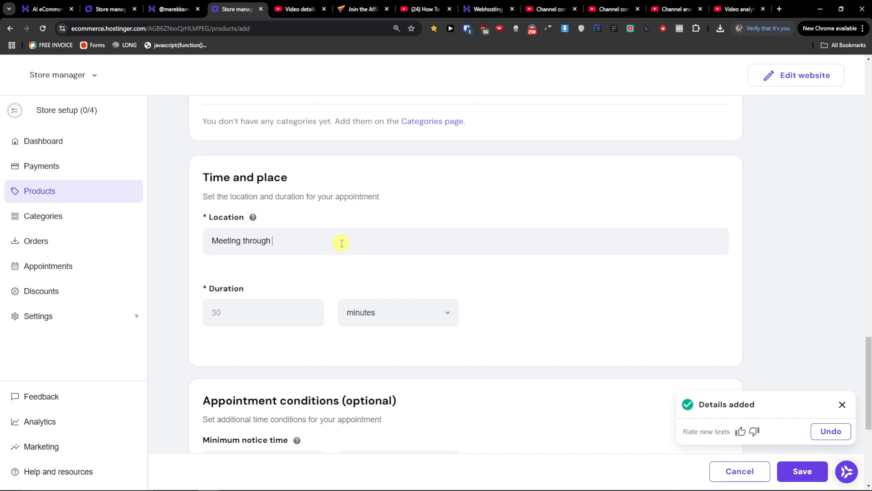
left_click(449, 321)
left_click(378, 364)
left_click(224, 317)
type("1")
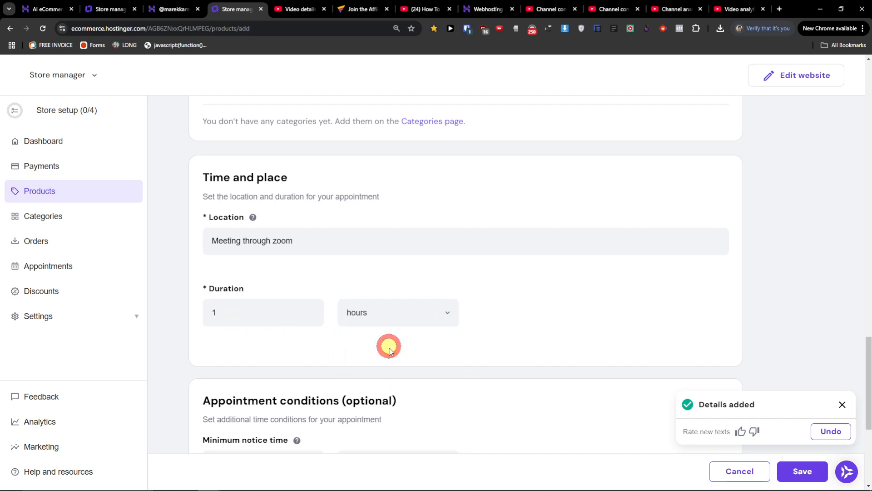
Set the appointment's minimum notice time to 10 minutes and dismiss the notification about the added details
scroll(388, 347, "down", 4)
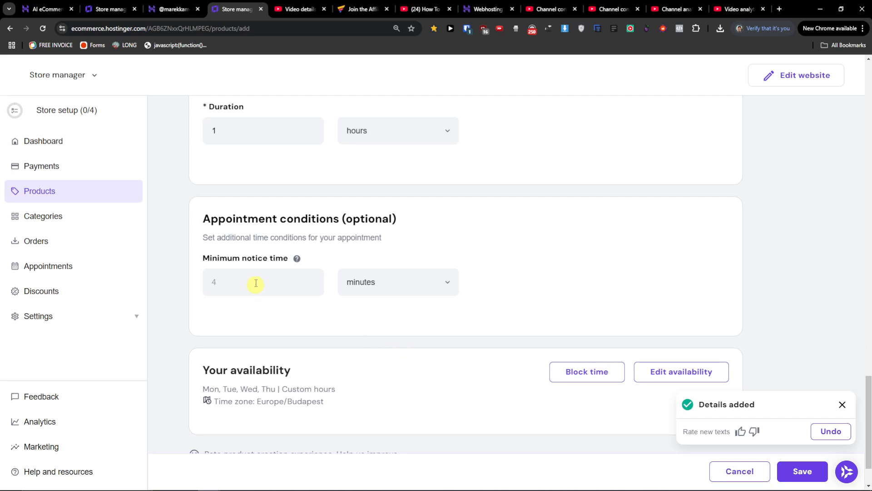
left_click_drag(208, 237, 403, 241)
left_click(342, 284)
left_click(218, 288)
left_click(170, 276)
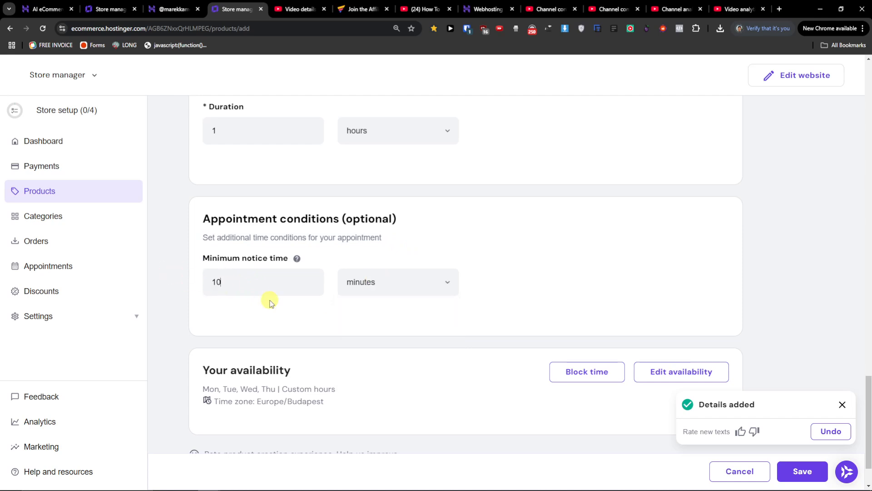
scroll(283, 309, "down", 2)
left_click(842, 404)
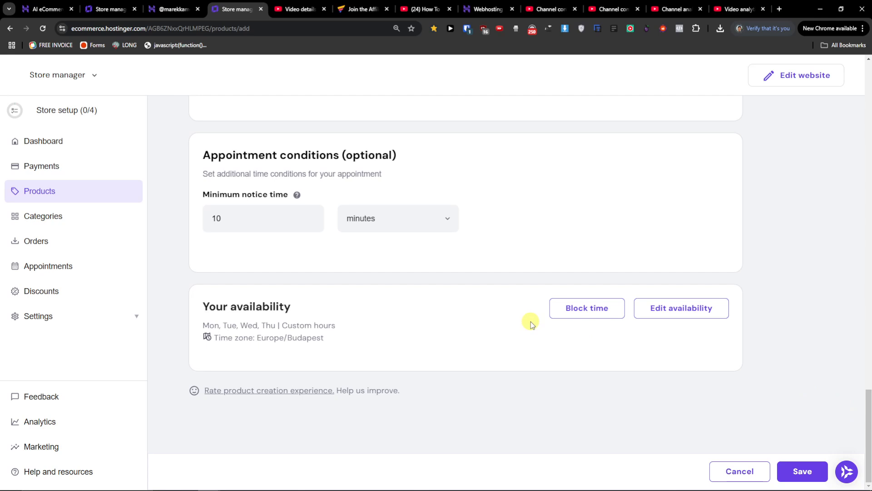
Try to save the new appointment
left_click(785, 467)
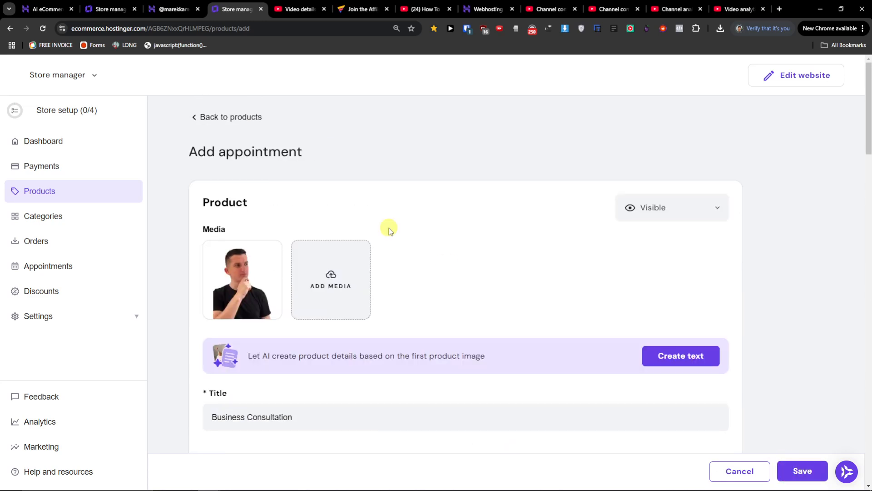
scroll(397, 245, "down", 8)
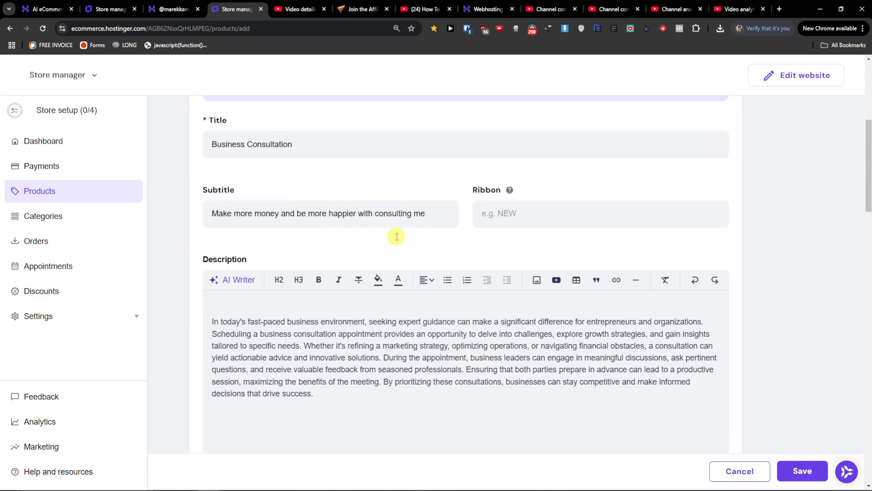
left_click(802, 476)
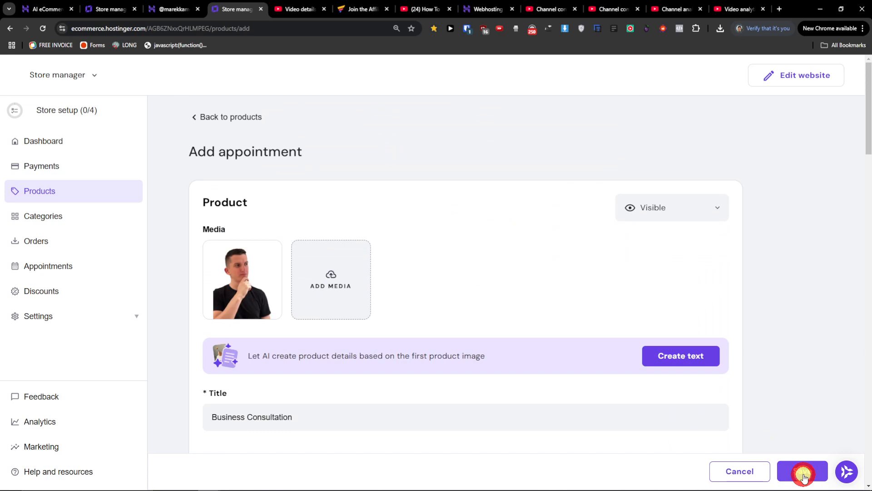
Set the appointment's discount price to €300
scroll(649, 401, "down", 4)
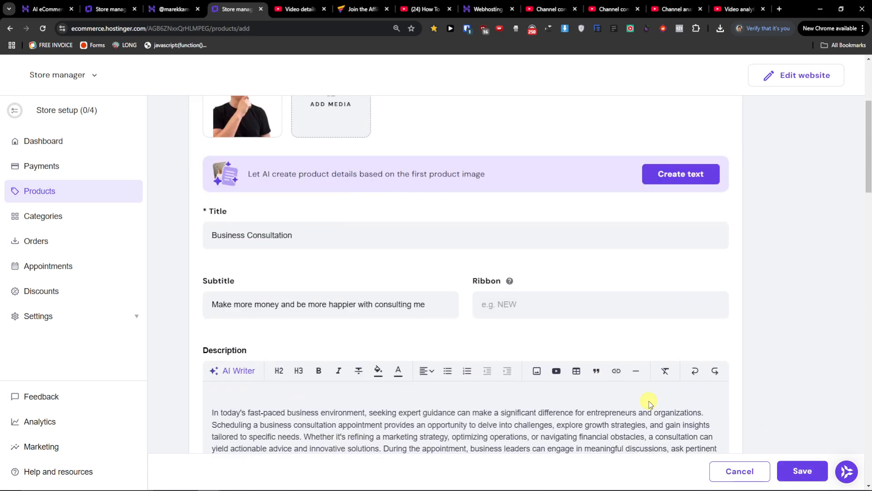
scroll(649, 401, "down", 12)
scroll(648, 401, "down", 5)
left_click(511, 199)
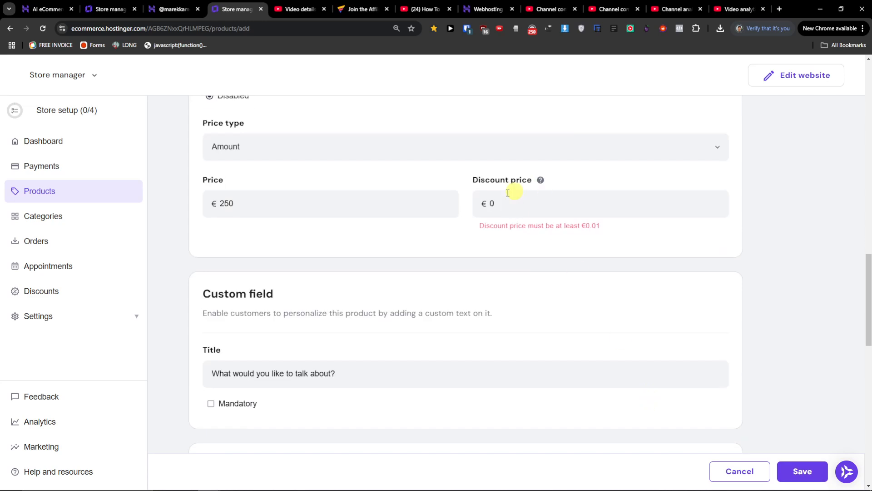
left_click_drag(507, 202, 458, 202)
type("300")
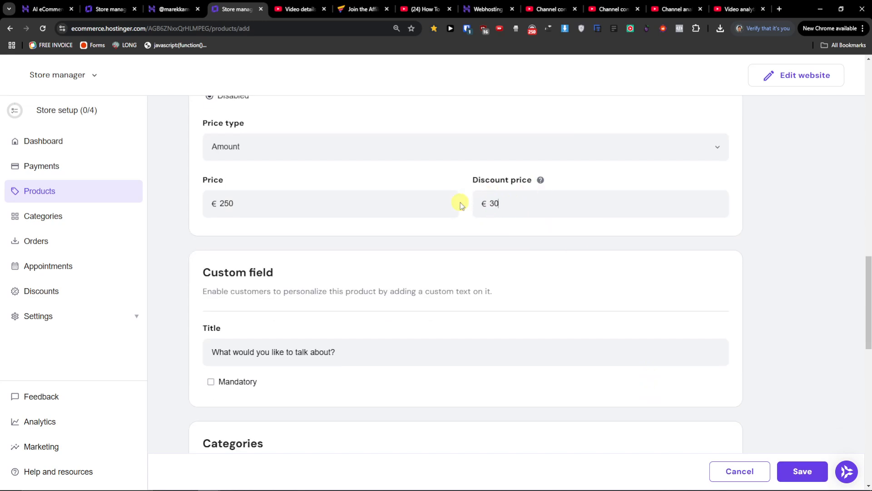
Set the appointment's regular price to €350 and save the product
double_click(442, 207)
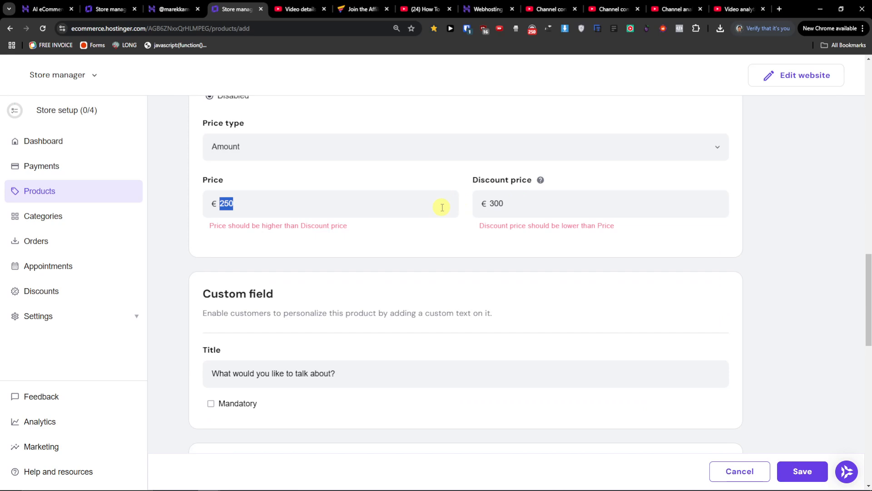
type("350")
left_click(814, 465)
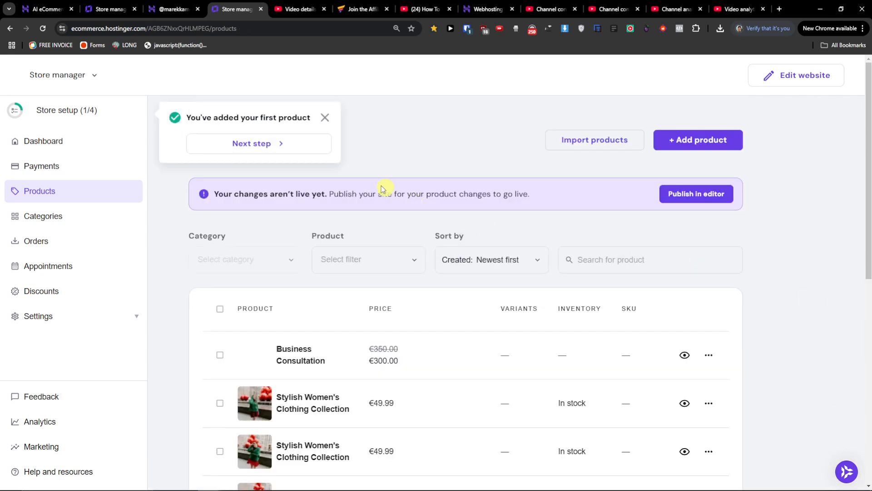
Open the store's website in the website builder for editing
mouse_move(687, 357)
left_click(800, 73)
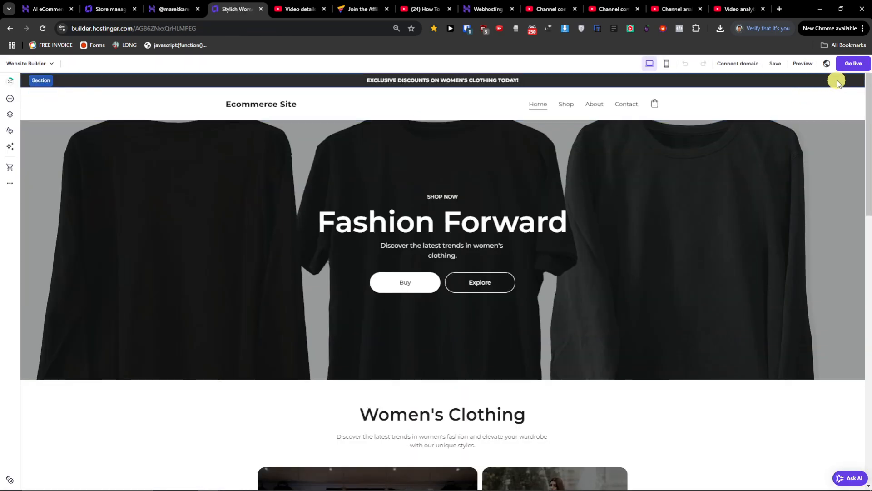
Publish the website and open the Business Consultation product in the live site's shop
left_click(844, 68)
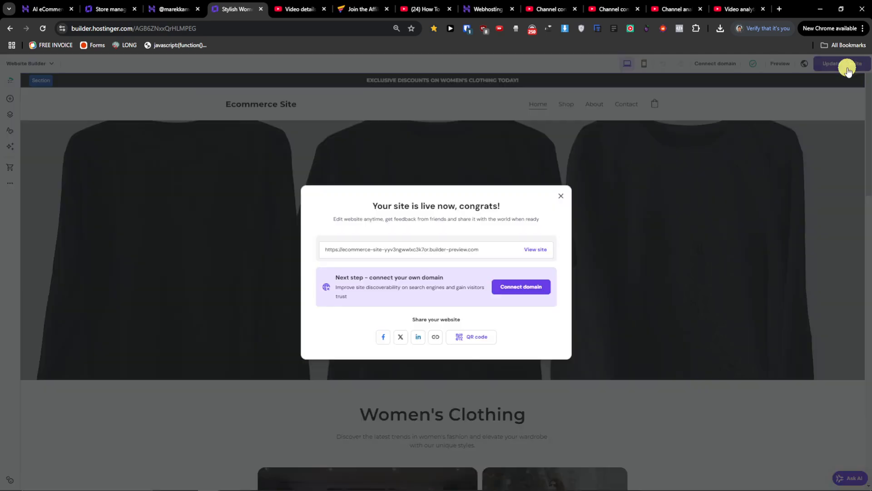
left_click(532, 251)
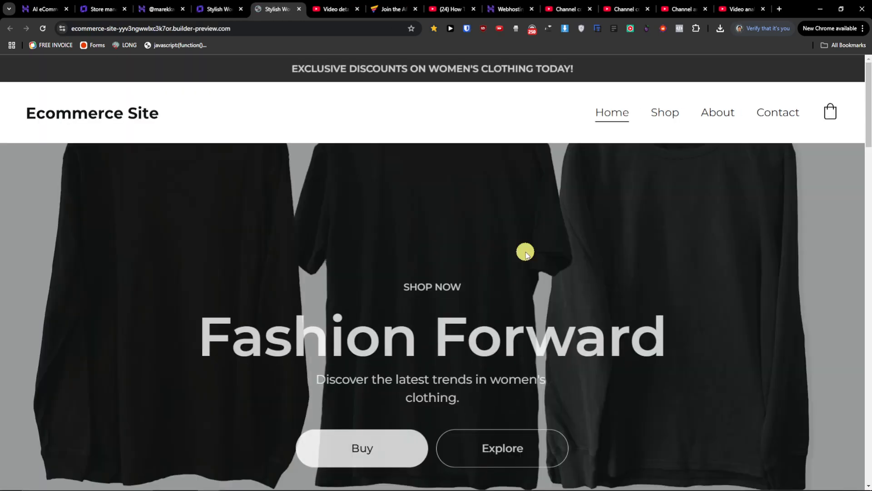
left_click(677, 111)
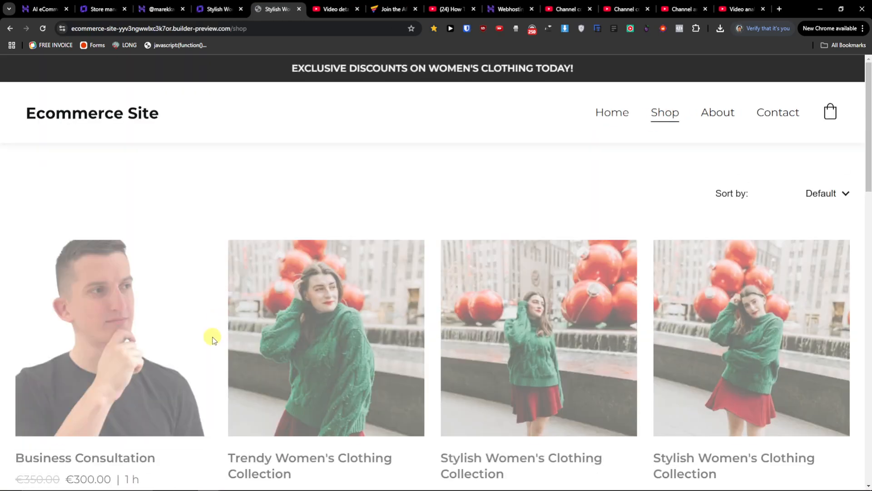
scroll(128, 347, "down", 2)
left_click(94, 281)
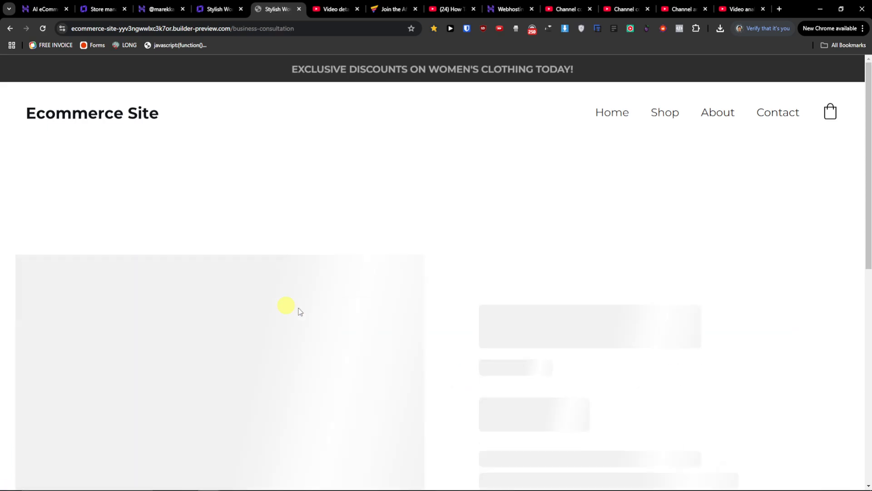
Try sample text in the product page's "What would you like to talk about?" field and clear it
scroll(454, 343, "down", 4)
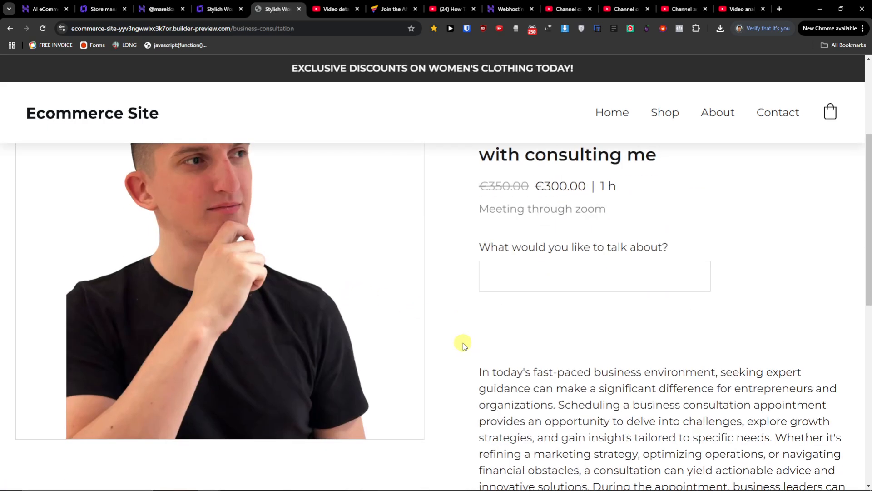
scroll(463, 343, "up", 2)
left_click(547, 347)
scroll(523, 361, "down", 2)
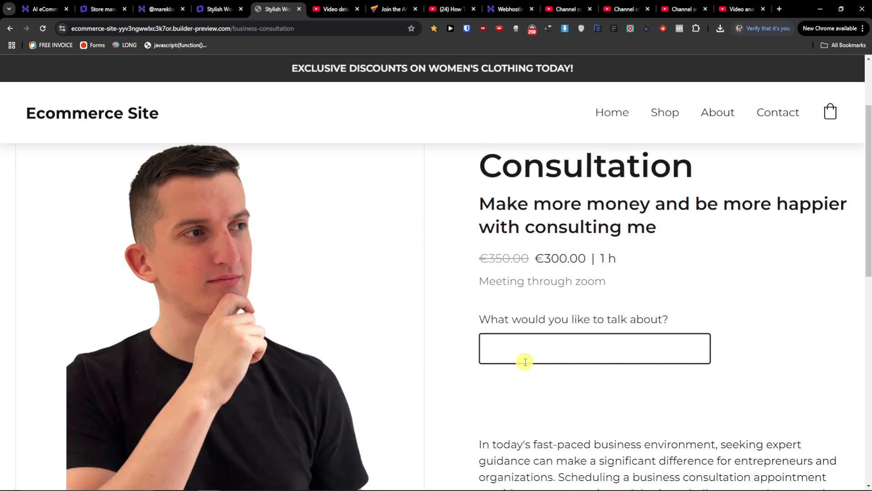
scroll(516, 298, "up", 2)
scroll(493, 312, "down", 2)
type("asdsad")
key("ctrl+a")
key("BackSpace")
Examine the whole live Business Consultation page for a way to book the appointment
scroll(516, 358, "down", 8)
scroll(516, 357, "up", 8)
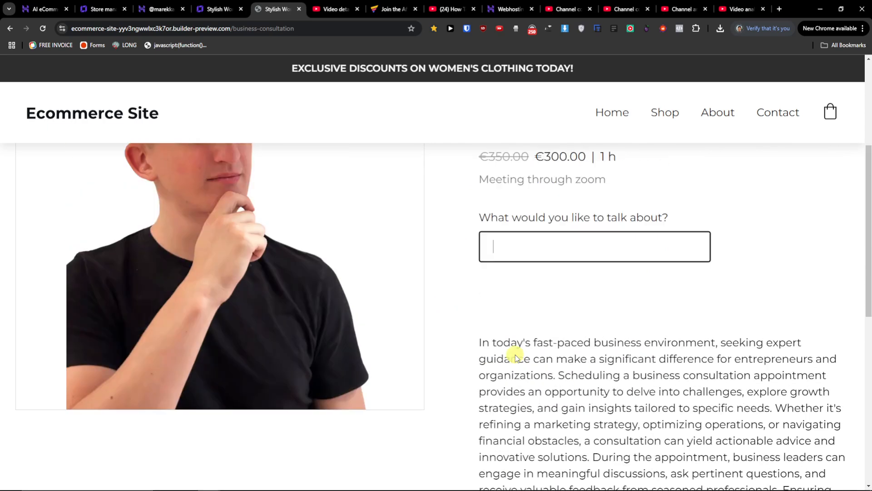
scroll(516, 358, "up", 4)
scroll(624, 326, "up", 1)
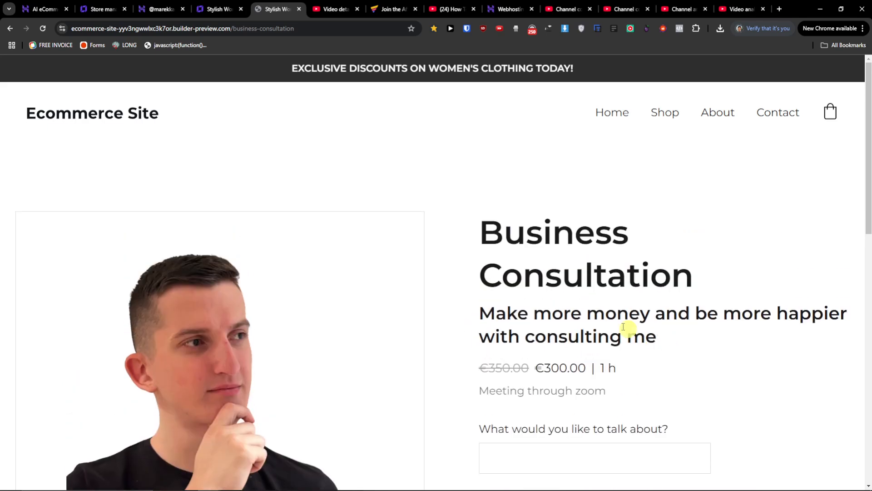
scroll(556, 350, "down", 10)
scroll(559, 351, "up", 6)
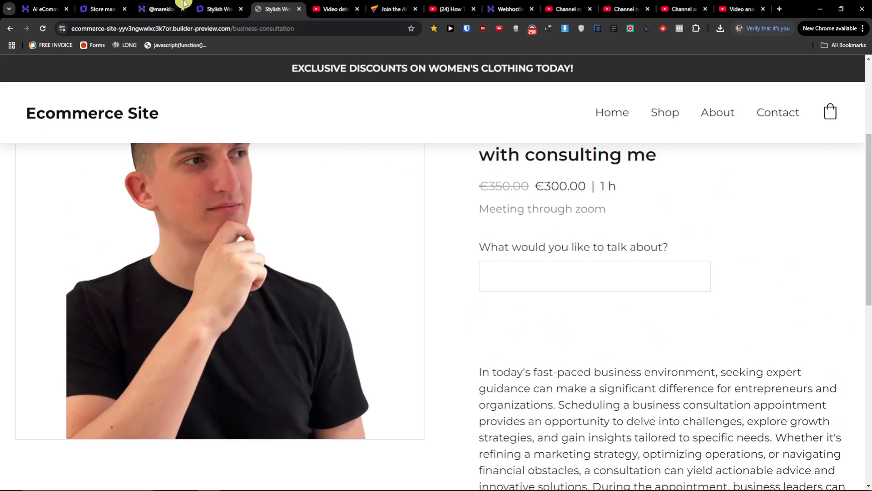
Return to the website builder and go through the store's appointments to its payment settings
left_click(184, 4)
left_click(215, 3)
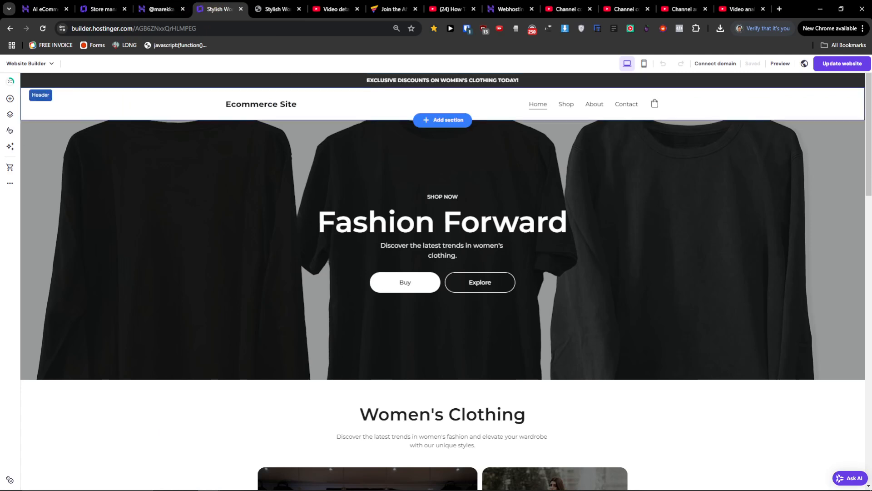
left_click(10, 183)
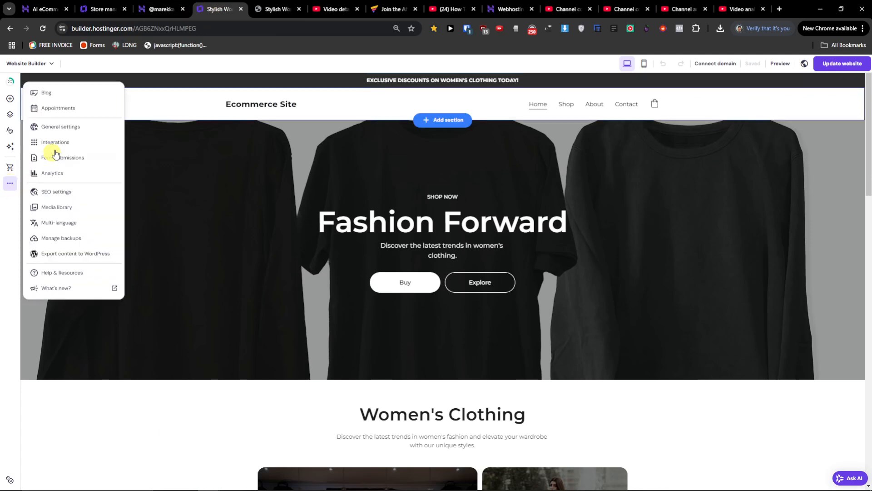
left_click(78, 105)
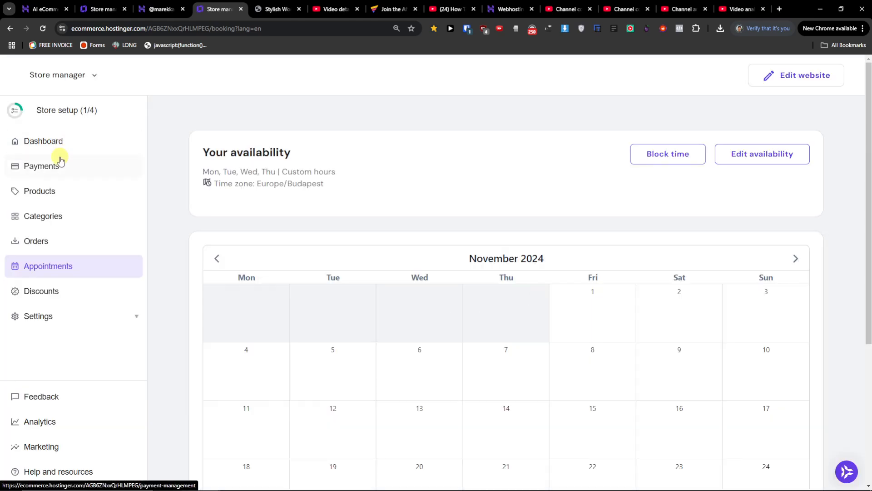
left_click(64, 141)
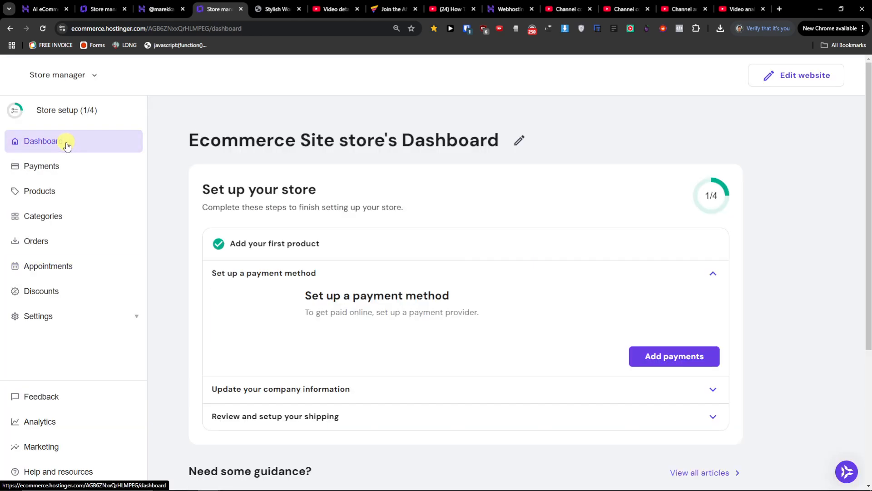
left_click(91, 171)
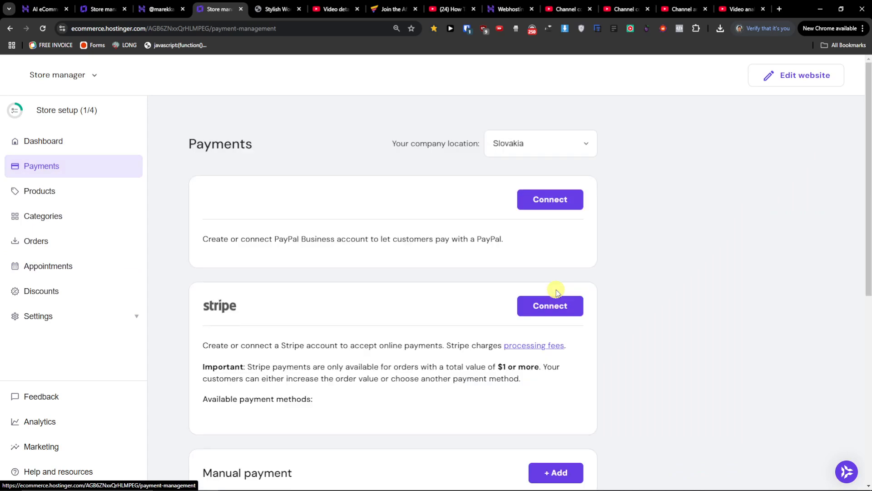
Add a manual payment method named cash, enabled at checkout, and save it
scroll(555, 290, "down", 5)
left_click(545, 215)
left_click(309, 230)
type("cah")
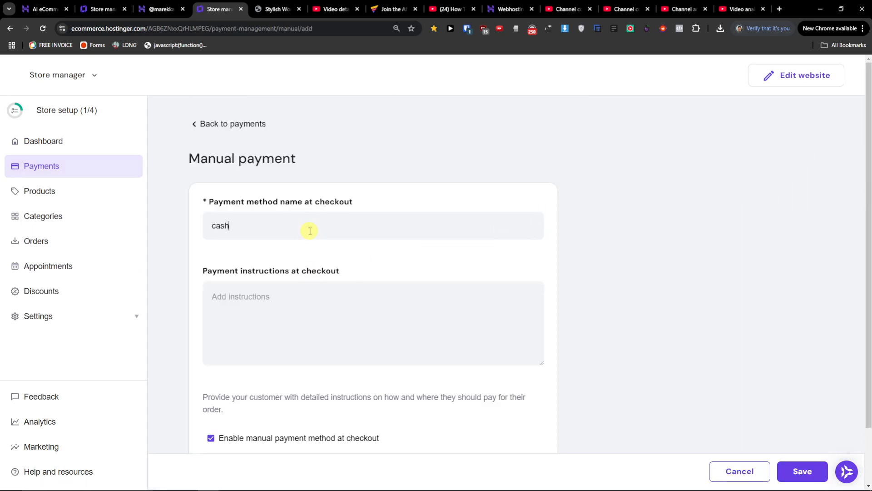
scroll(545, 341, "down", 2)
left_click(800, 471)
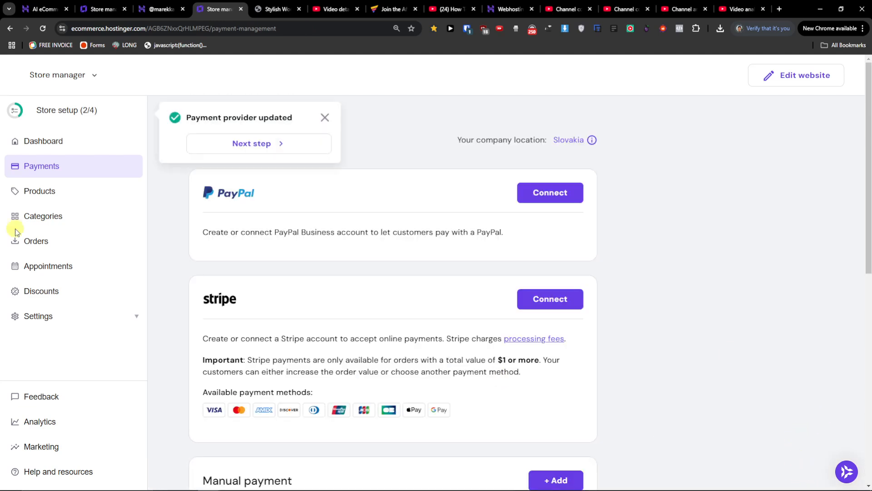
left_click(325, 117)
Reload the live Business Consultation page and check its custom question field and booking area
left_click(267, 6)
left_click(41, 30)
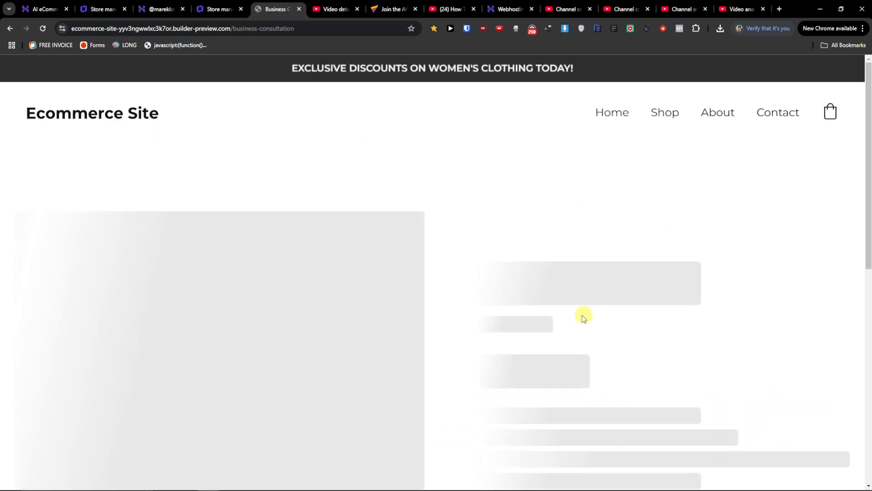
scroll(529, 365, "down", 10)
scroll(532, 350, "up", 12)
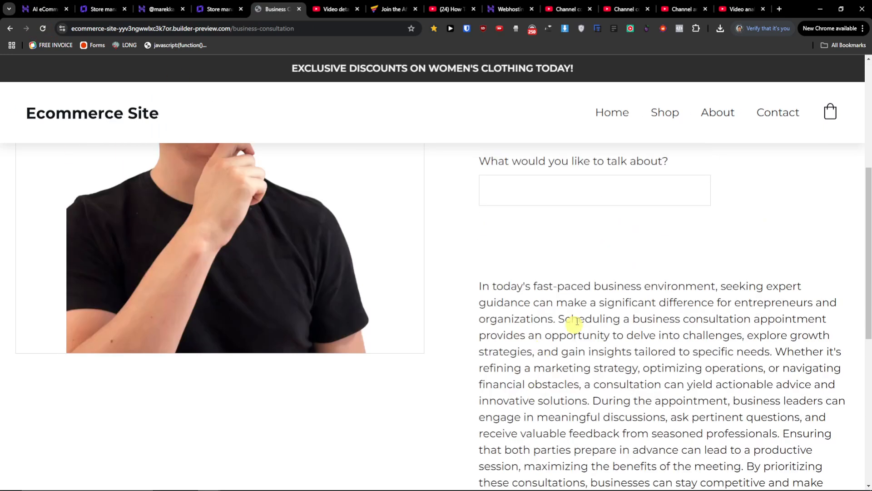
left_click(559, 364)
scroll(559, 365, "down", 4)
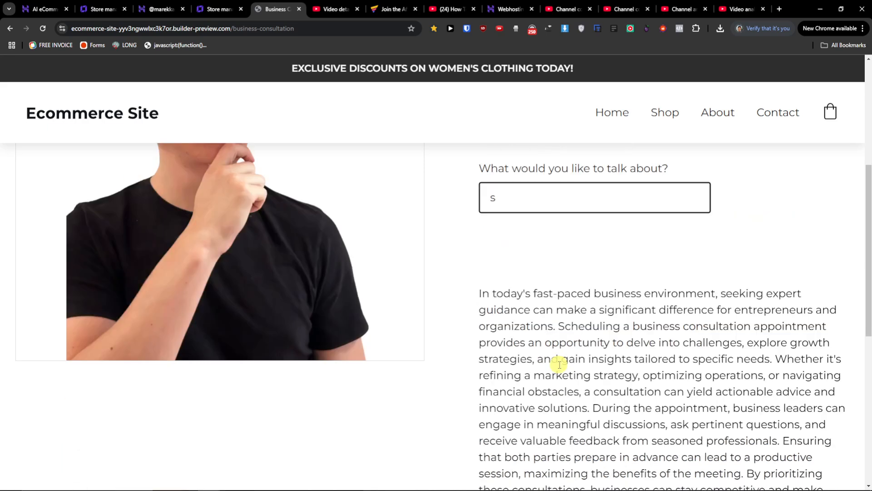
left_click(522, 230)
Check the manual payment methods in the store manager and open the Business Consultation product for editing
left_click(216, 3)
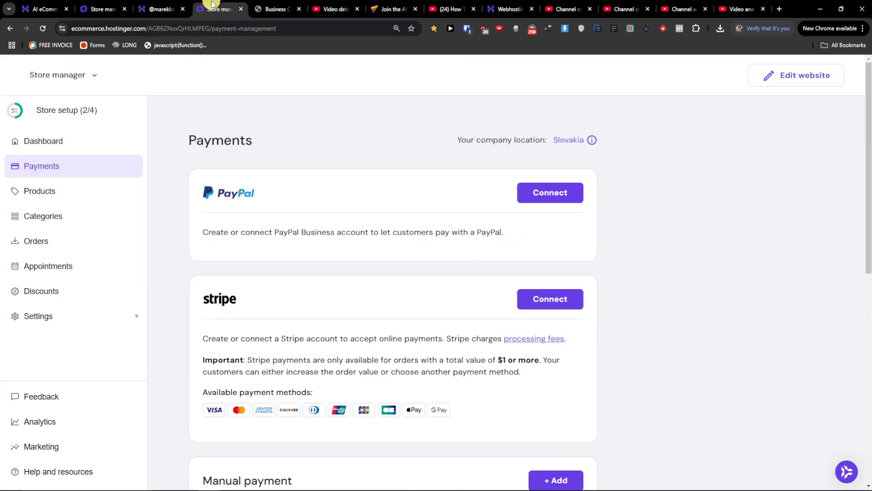
scroll(313, 314, "down", 4)
scroll(316, 318, "down", 2)
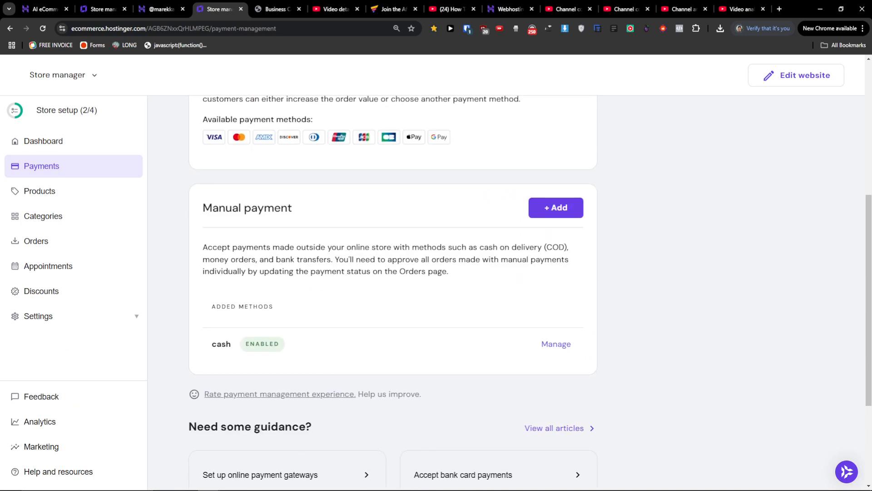
left_click(64, 193)
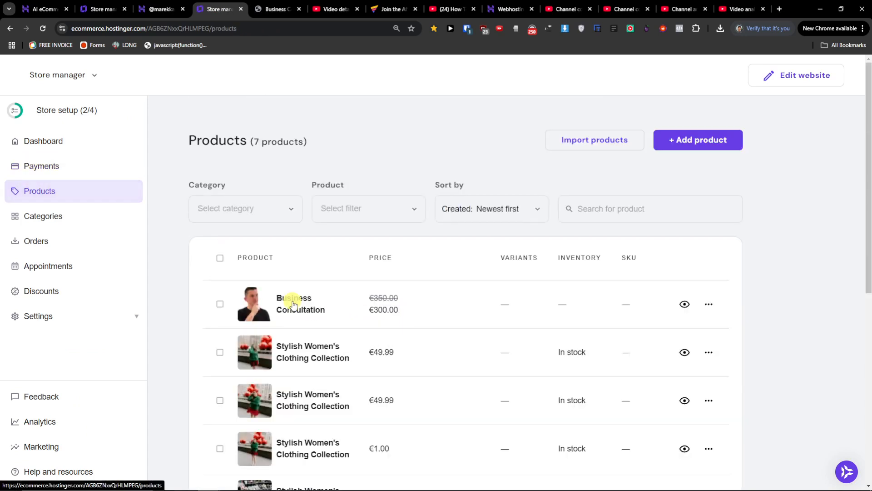
left_click(294, 310)
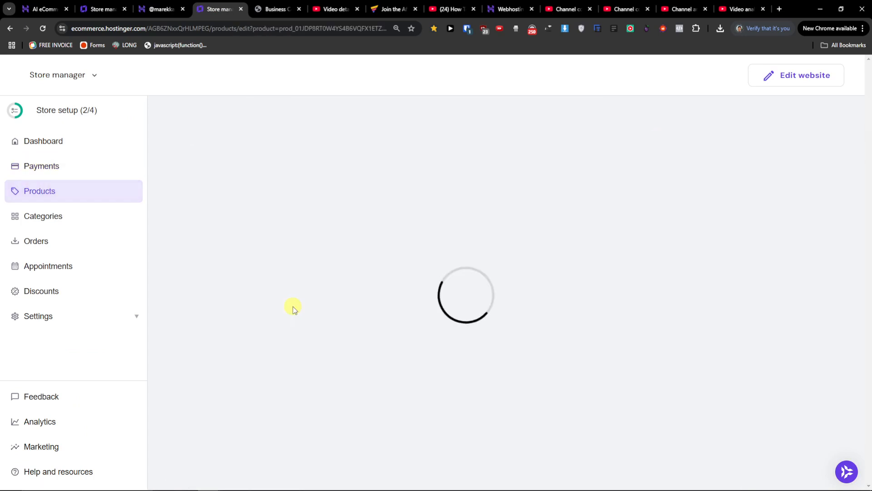
Enable the add to bag button in the Business Consultation product's pricing settings and save the product
scroll(406, 329, "down", 2)
scroll(405, 330, "down", 10)
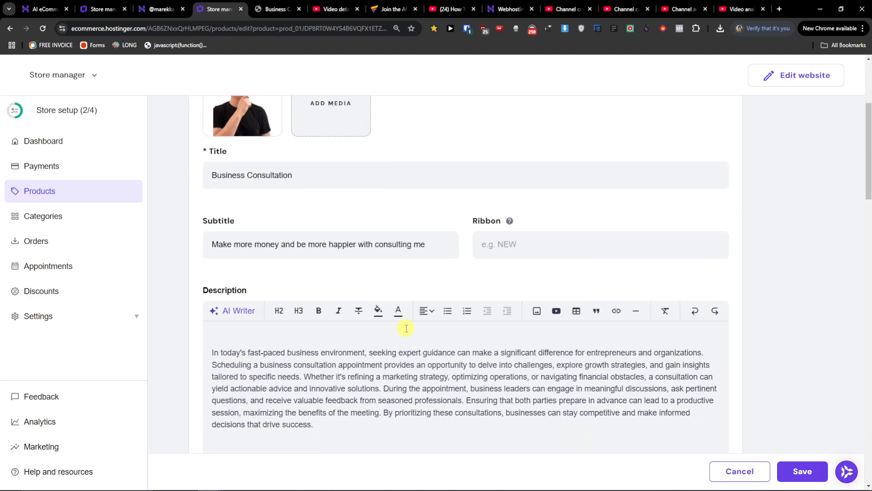
scroll(406, 328, "down", 2)
left_click(243, 202)
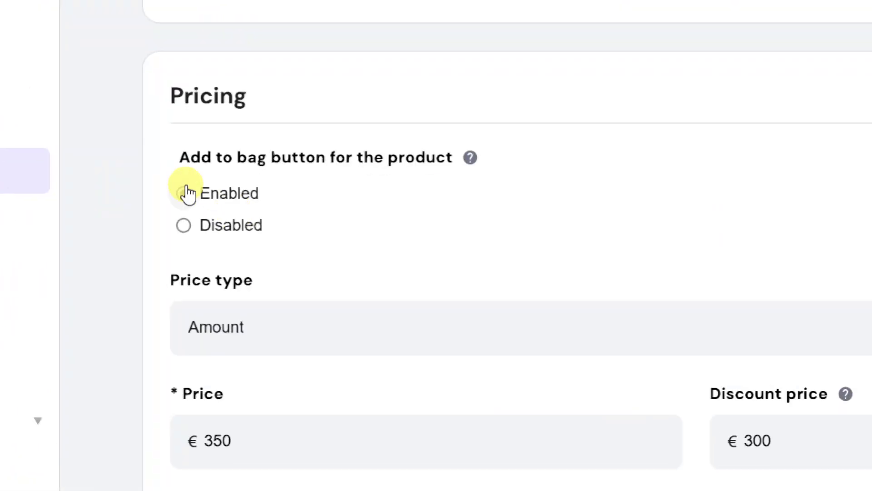
scroll(432, 364, "down", 4)
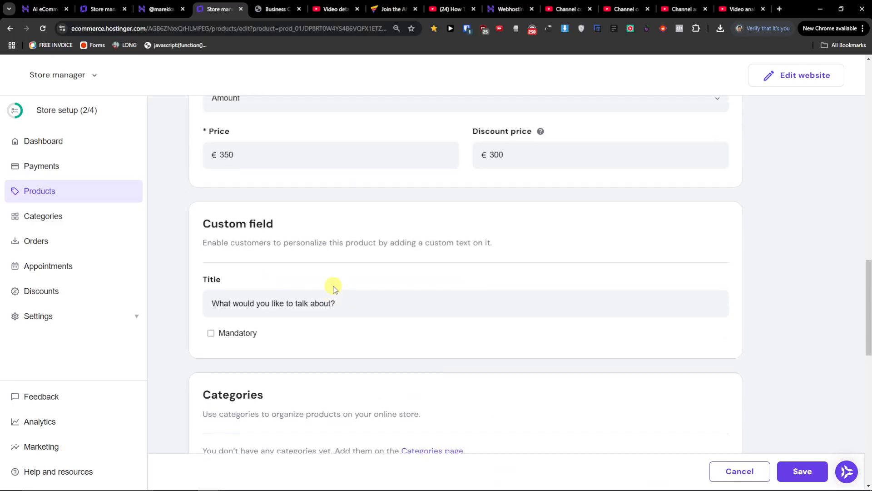
scroll(318, 286, "up", 4)
left_click(268, 272)
left_click(227, 219)
left_click(231, 206)
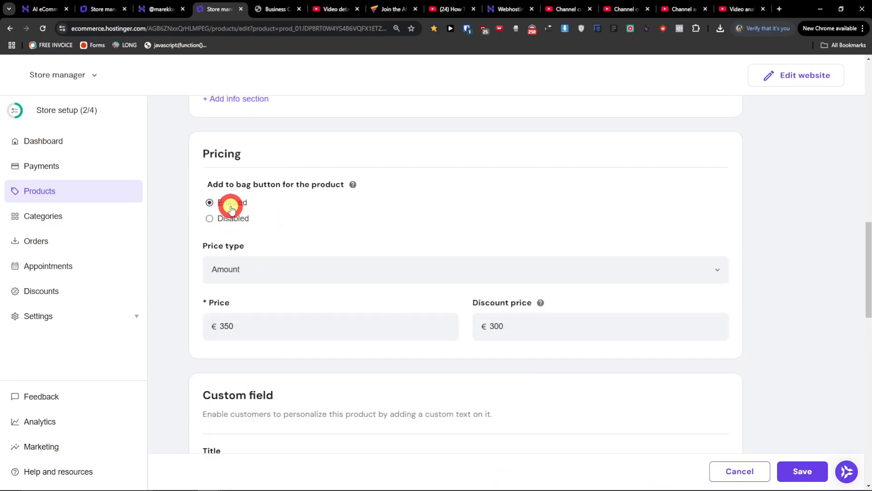
scroll(455, 327, "down", 4)
left_click(807, 463)
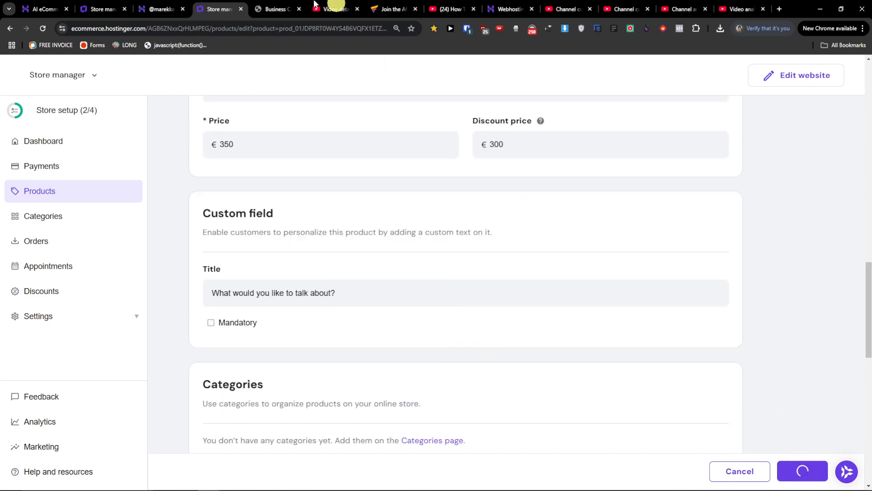
Reload the live Business Consultation page and check it for the booking button
left_click(277, 9)
left_click(42, 28)
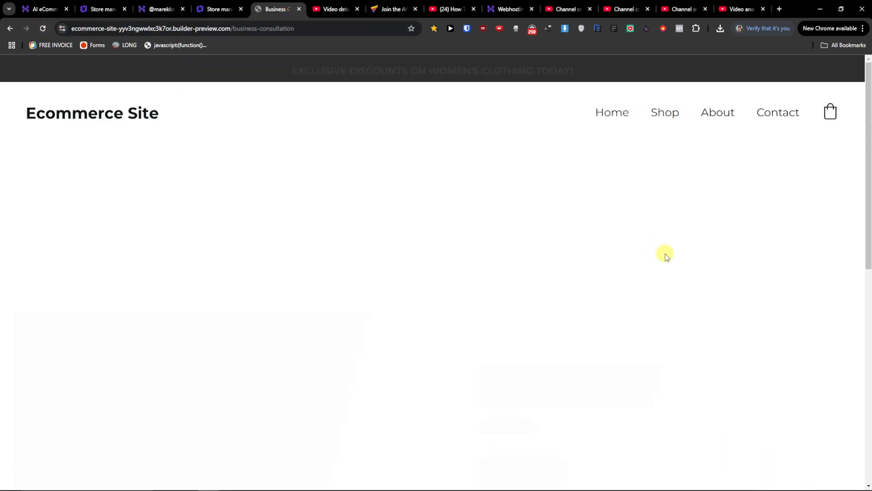
scroll(567, 286, "down", 4)
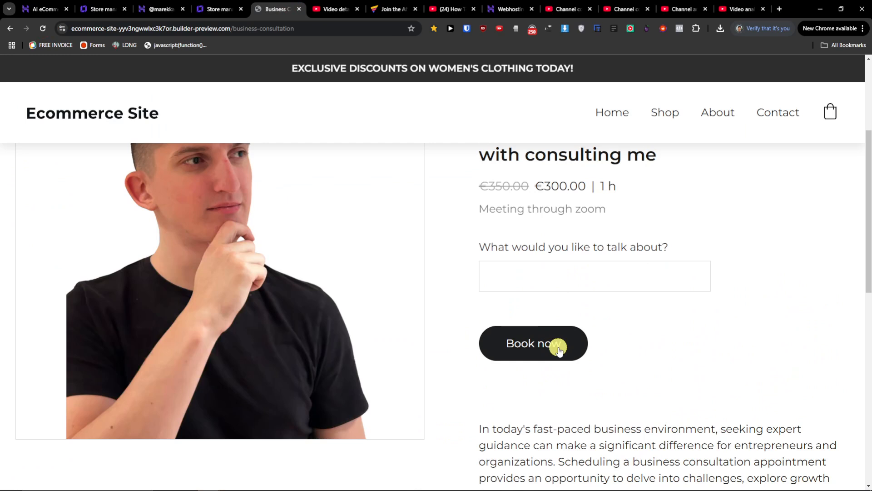
Reopen the Business Consultation product in the store manager and review its add to bag setting
left_click(219, 9)
left_click(298, 301)
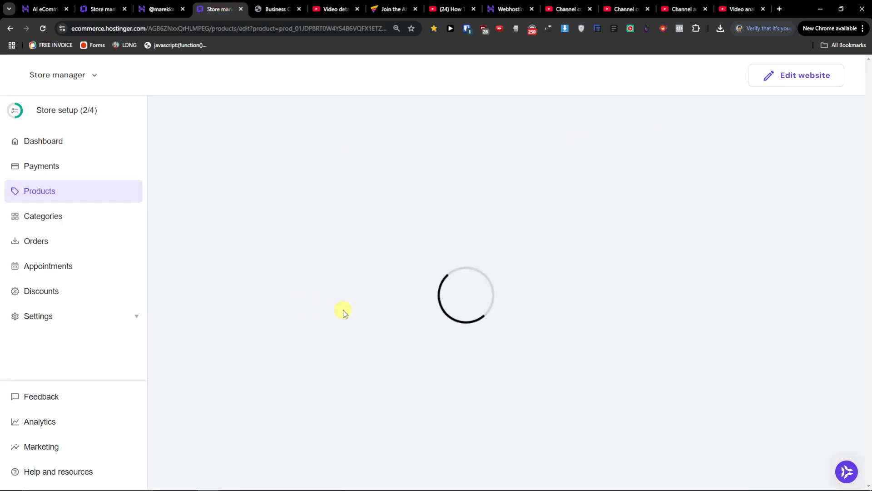
scroll(359, 313, "down", 15)
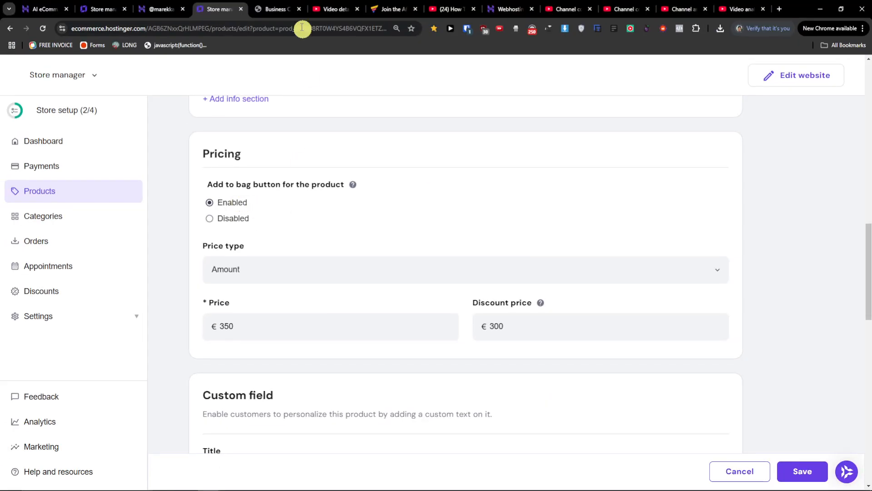
Book the Business Consultation on the live site for Wednesday, November 27, 2024 at 10:00 AM
left_click(280, 10)
left_click(545, 288)
left_click(534, 341)
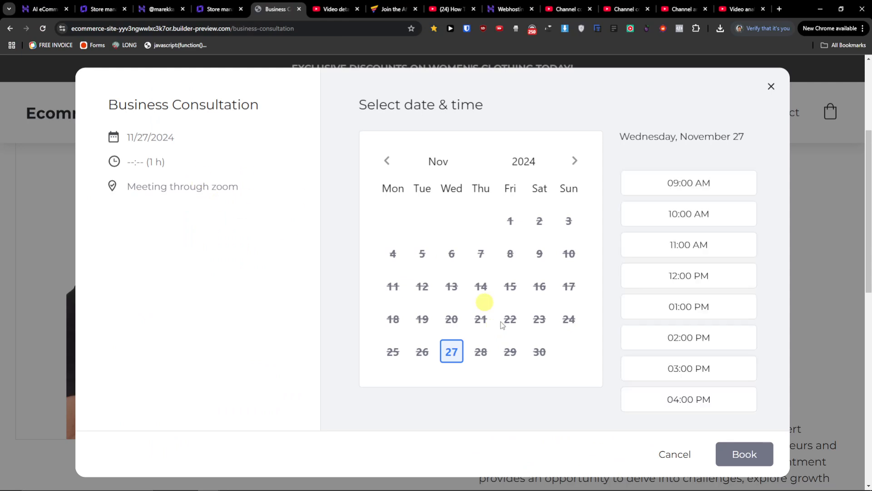
left_click(690, 217)
left_click(770, 456)
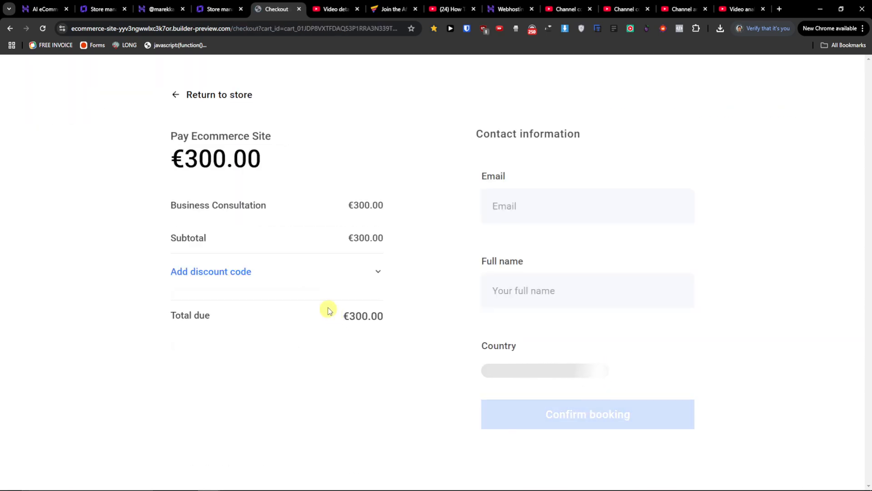
Expand the discount code entry at checkout and fill in the customer's email and full name
left_click(383, 275)
left_click(532, 210)
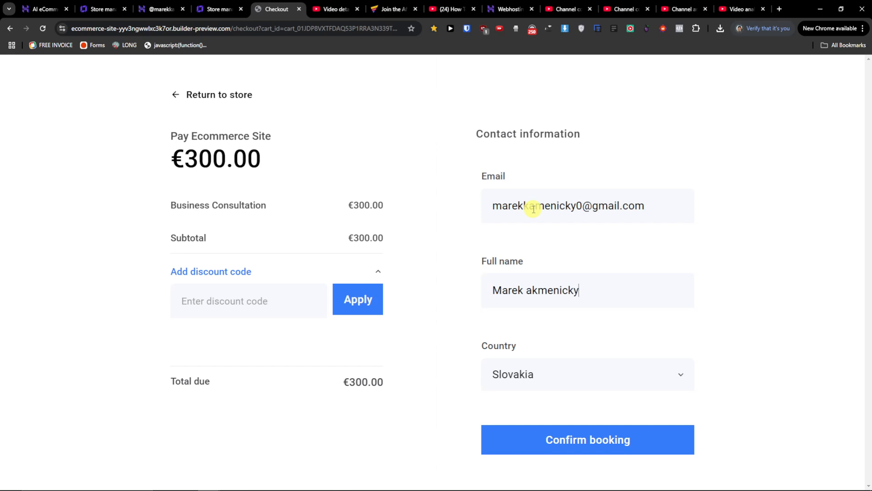
Confirm the booking, place the order with the cash payment method, and dismiss the order confirmation
left_click(555, 439)
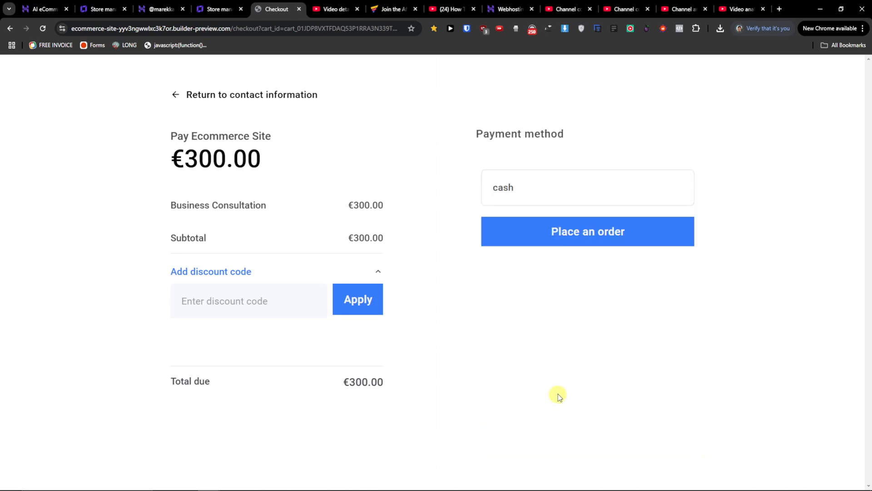
left_click(538, 222)
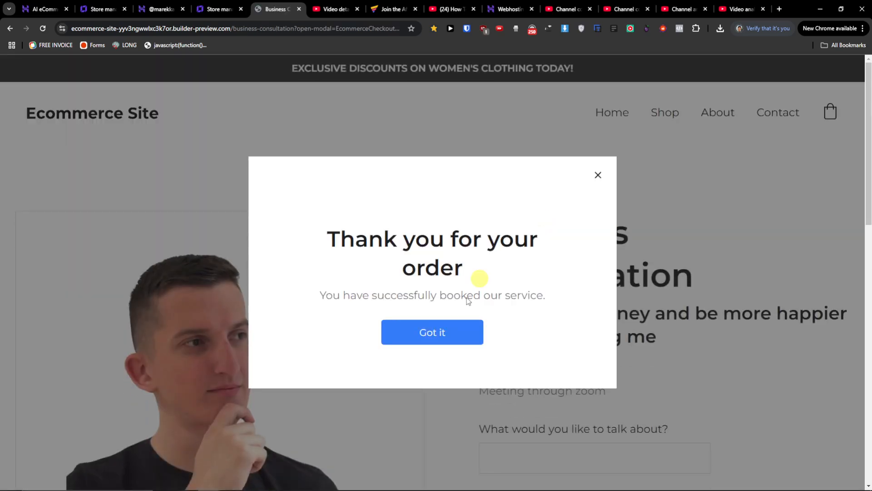
left_click(421, 346)
Book the Business Consultation a second time on the live site for Wednesday, November 27, 2024 at 01:00 PM
scroll(481, 386, "down", 4)
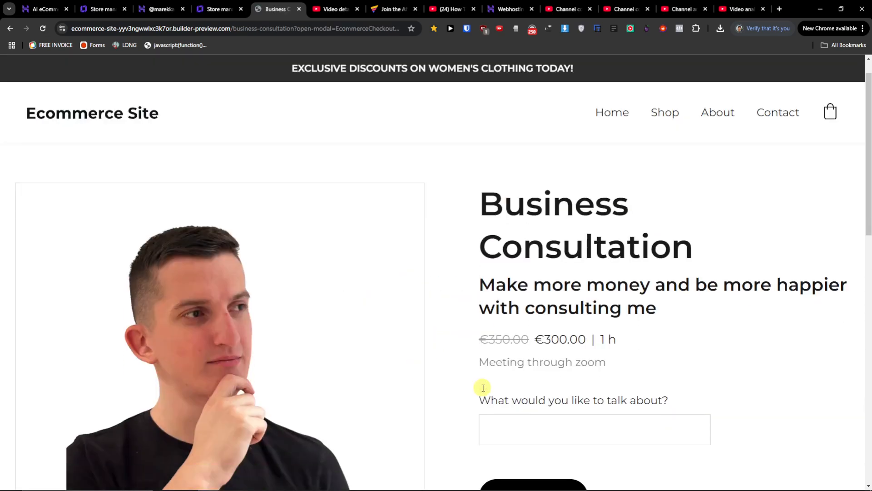
left_click(781, 9)
left_click_drag(752, 6, 751, 0)
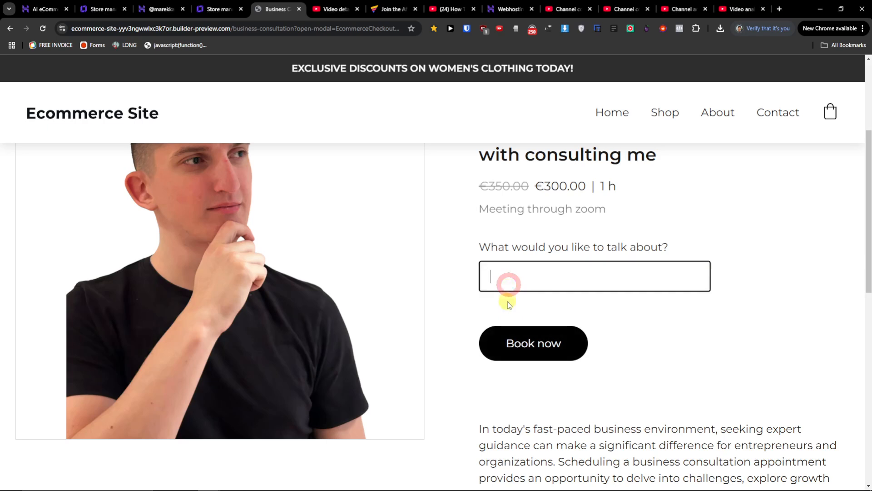
left_click(508, 333)
left_click(666, 281)
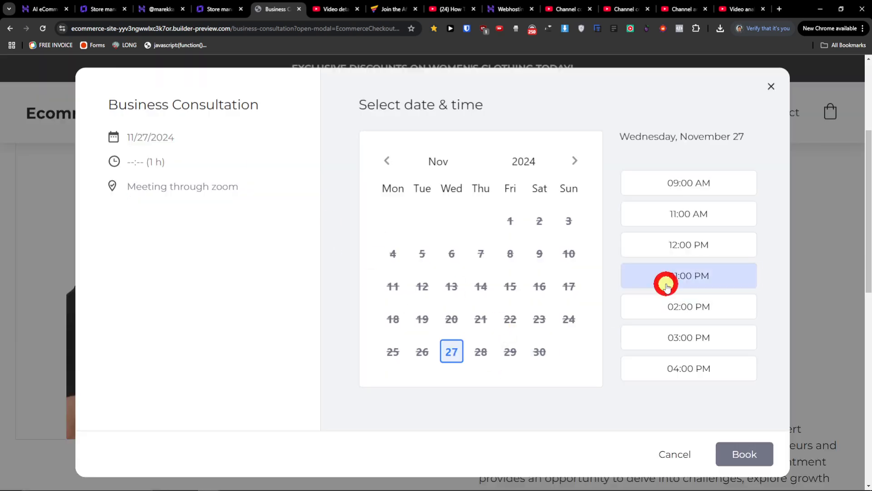
left_click(738, 459)
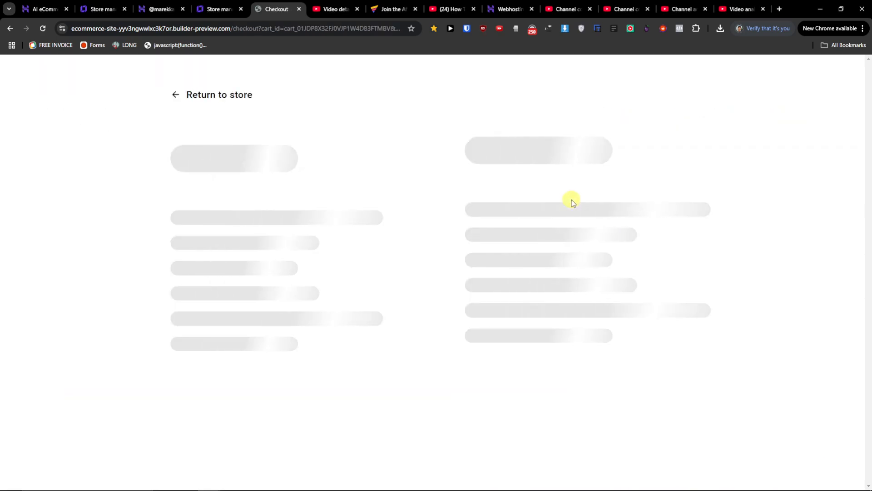
Fill in the customer's email and full name at checkout and choose Slovakia as the country
left_click(543, 211)
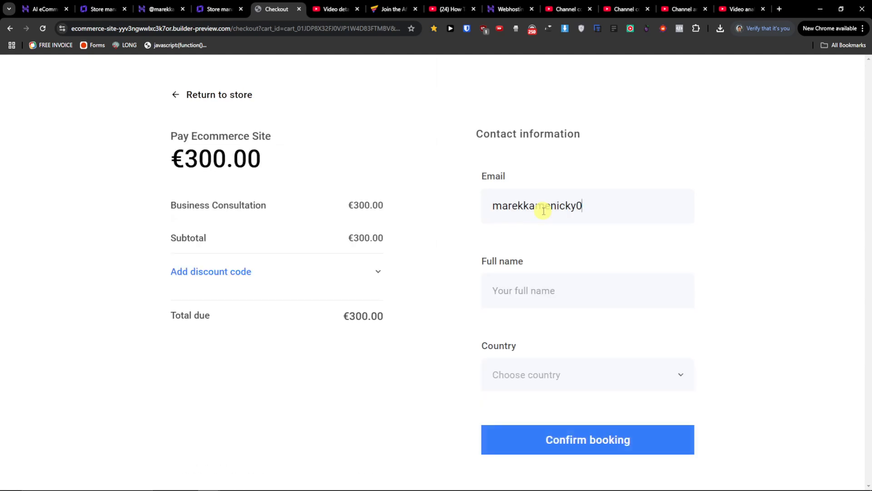
key("Tab")
type("Kr")
left_click(510, 373)
type("s")
scroll(557, 270, "down", 5)
scroll(557, 273, "down", 15)
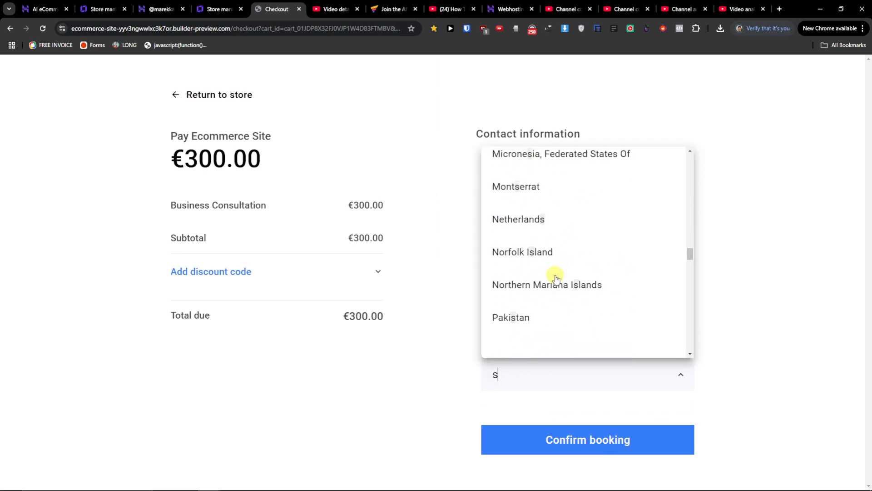
type("lo")
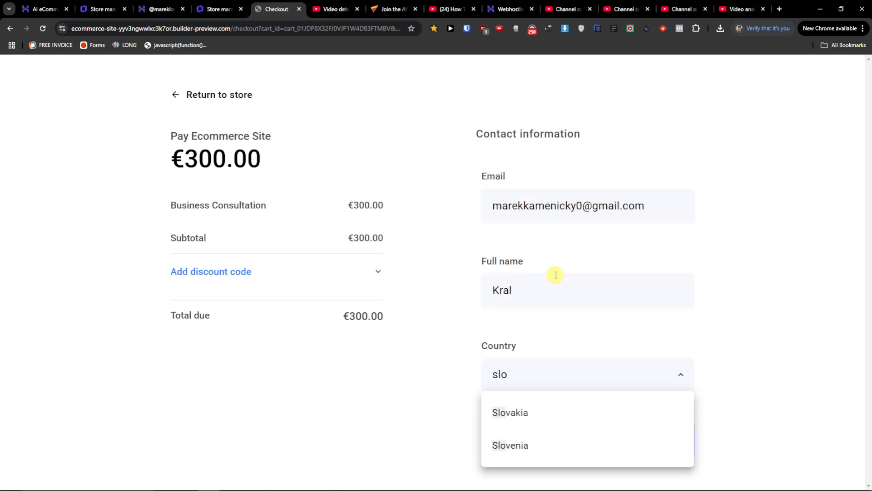
left_click(551, 413)
Confirm the second booking, place its order with cash payment, and close the thank-you message
left_click(552, 431)
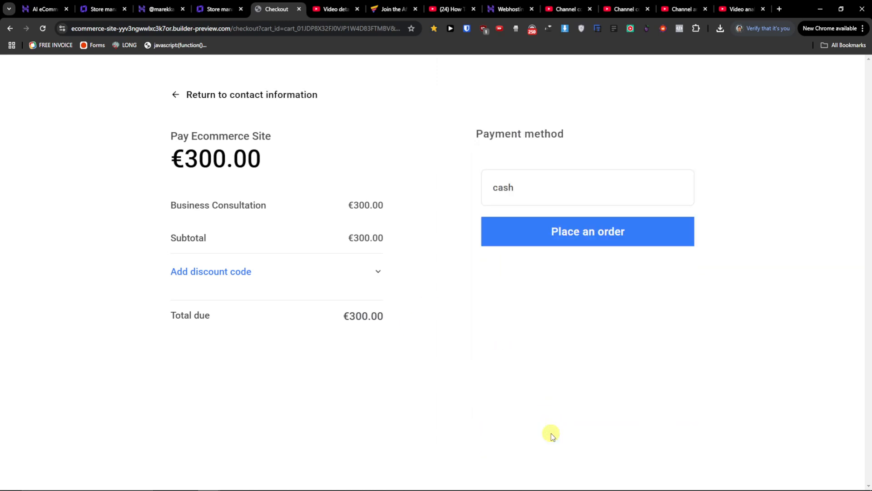
left_click(554, 228)
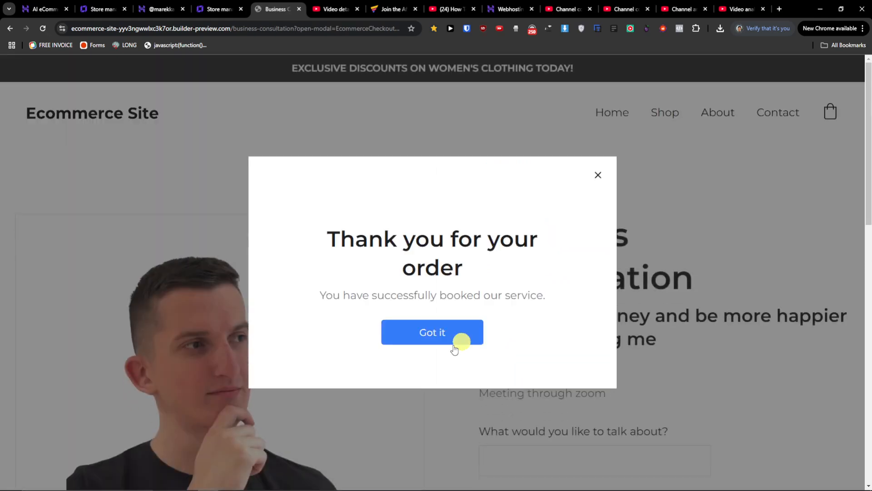
left_click(430, 335)
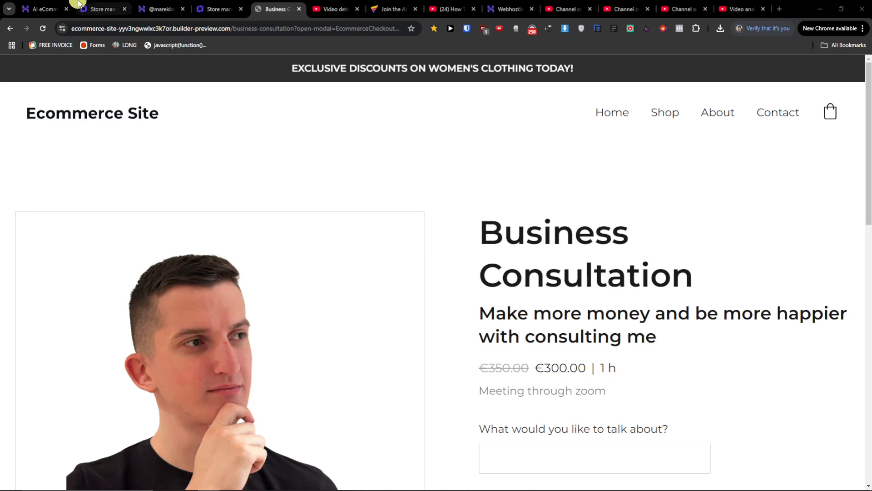
Return to the store manager's email settings and preview the Appointments confirmation email
left_click(7, 4)
left_click(43, 10)
left_click(209, 7)
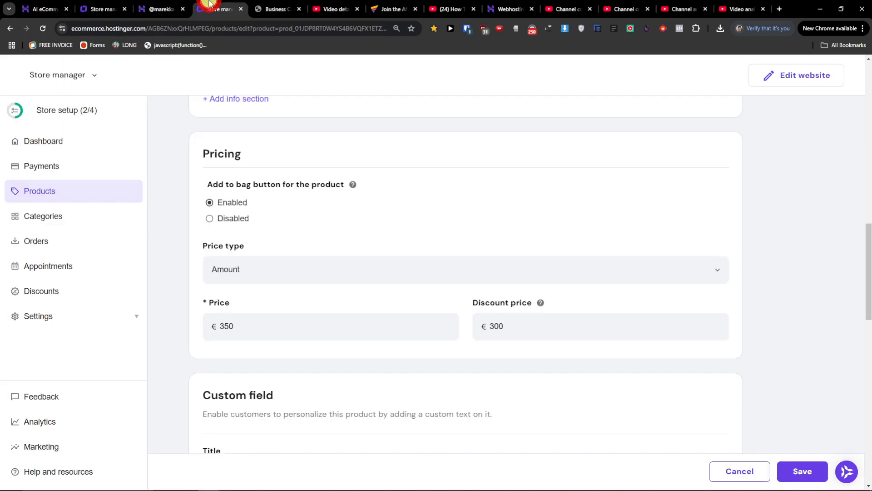
left_click(71, 322)
scroll(70, 318, "down", 3)
left_click(62, 302)
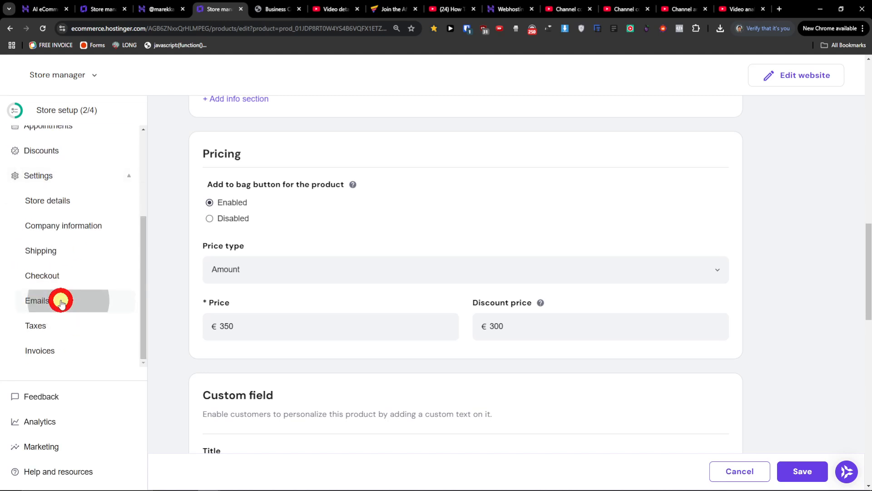
left_click(710, 304)
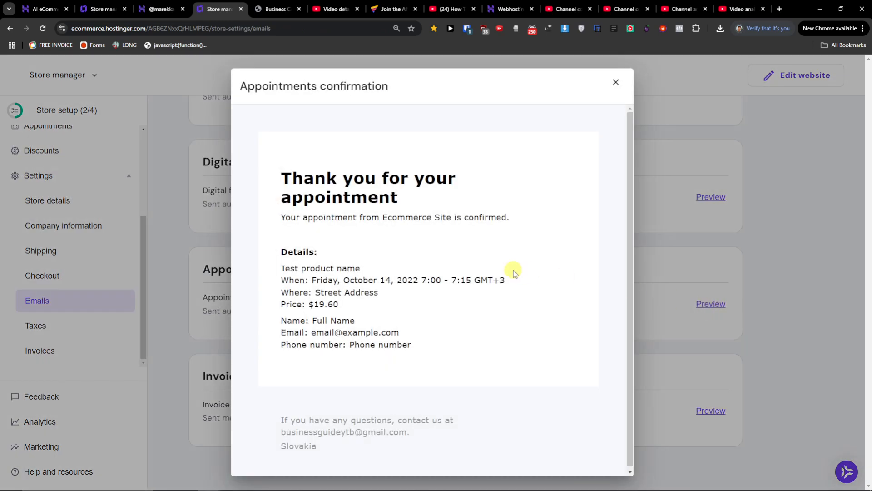
scroll(513, 270, "down", 1)
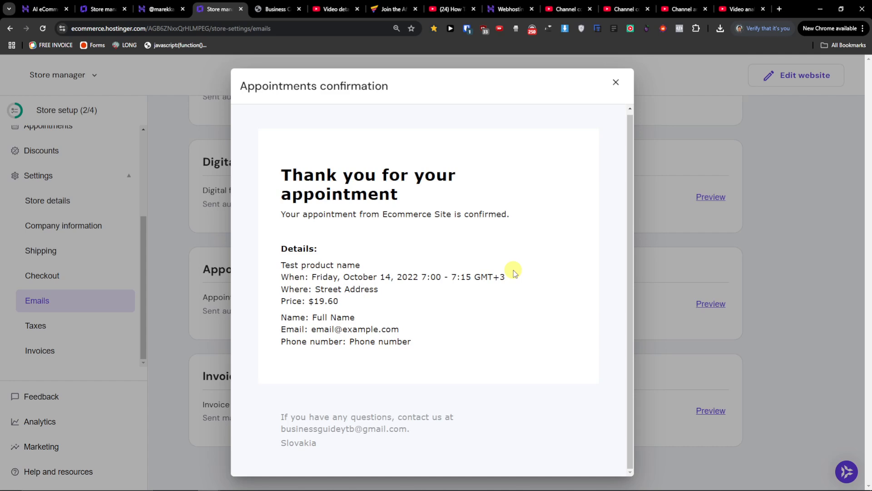
left_click(621, 82)
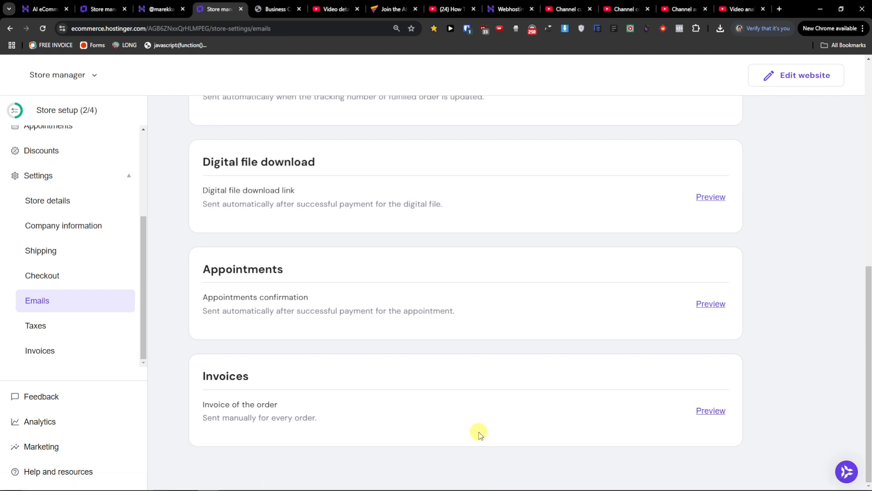
Review the store's Analytics page and the advertising platforms offered on the Marketing page
left_click(81, 429)
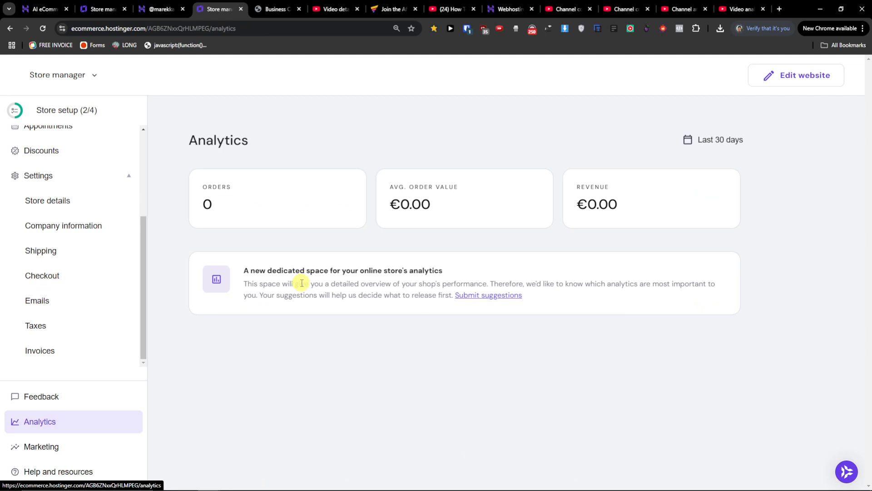
left_click(75, 451)
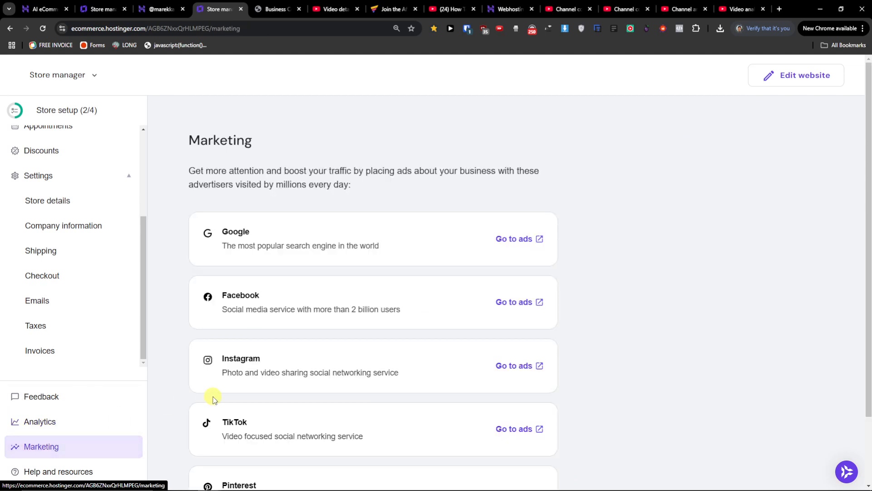
scroll(214, 399, "down", 2)
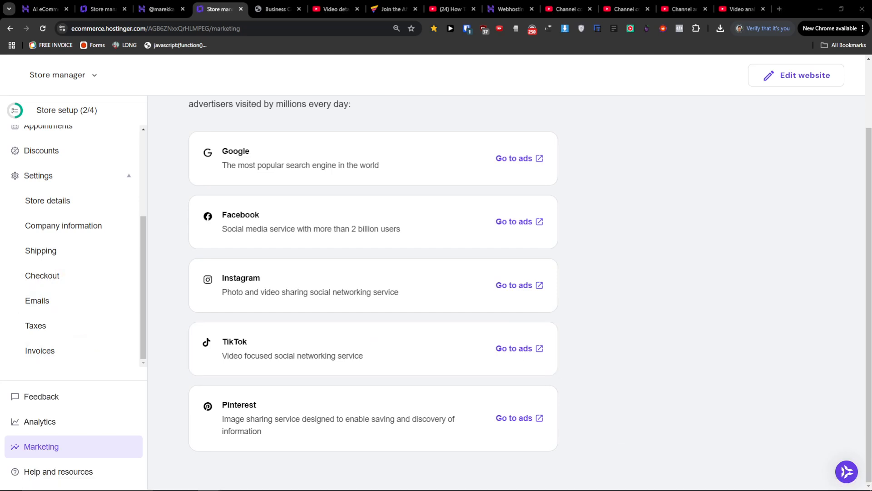
Open the Business Consultation appointment from the product list for a look at its details
scroll(41, 348, "up", 3)
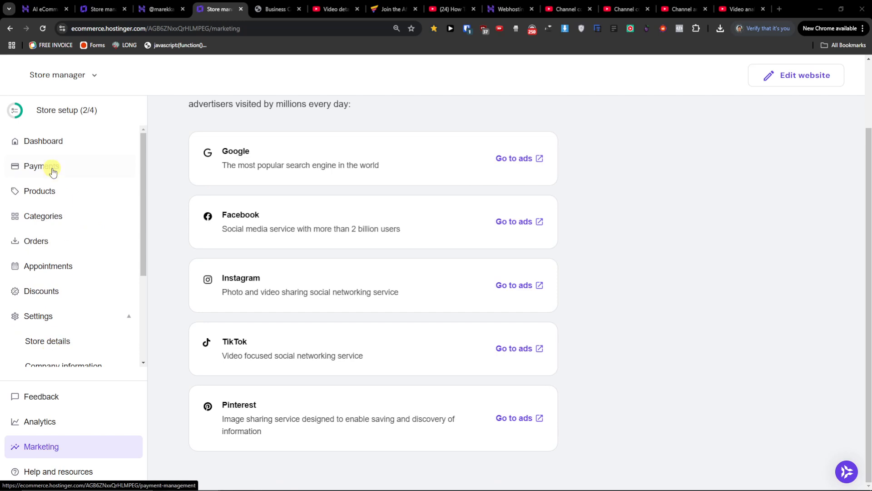
left_click(50, 190)
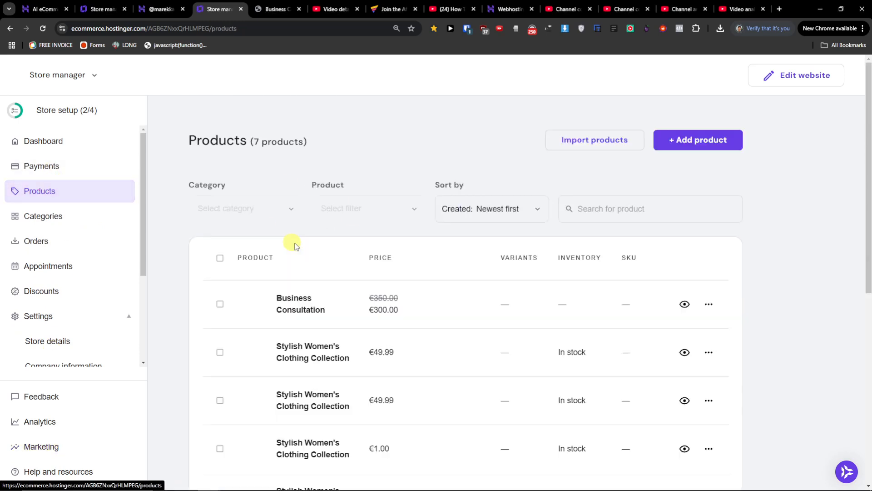
left_click(278, 302)
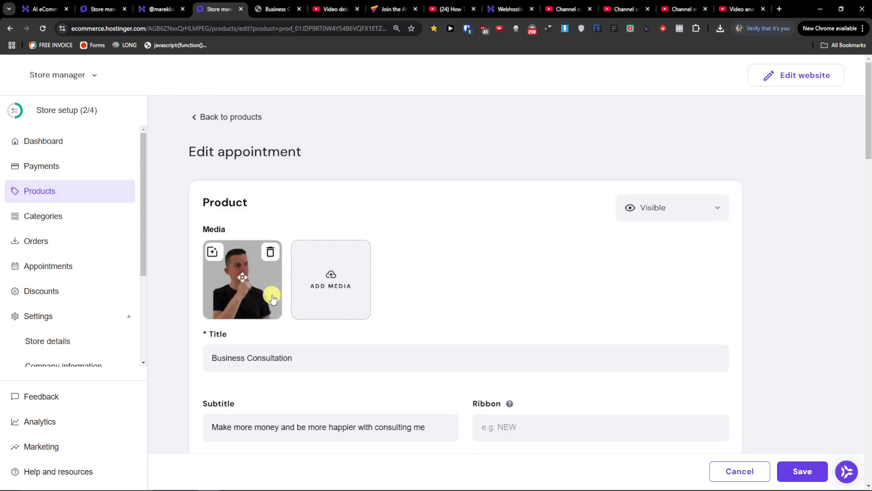
Open the Appointments calendar and examine the event and client details of the 10:00 Business Consultation on November 27
left_click(69, 270)
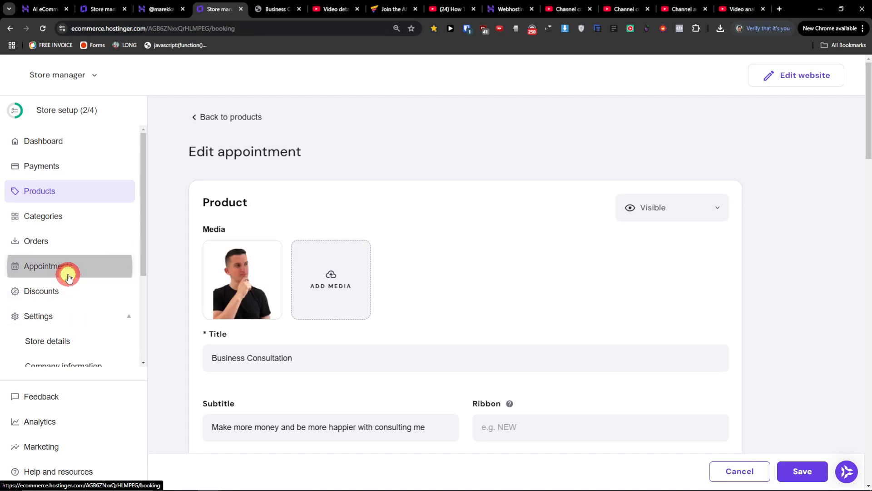
scroll(387, 341, "down", 3)
left_click(423, 364)
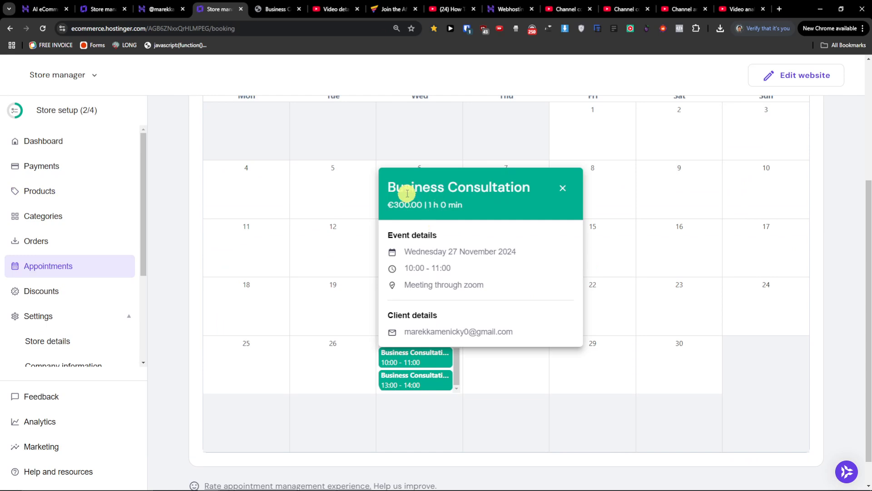
left_click_drag(404, 186, 500, 255)
left_click_drag(514, 333, 460, 328)
left_click(430, 332)
scroll(476, 350, "up", 2)
scroll(477, 355, "down", 2)
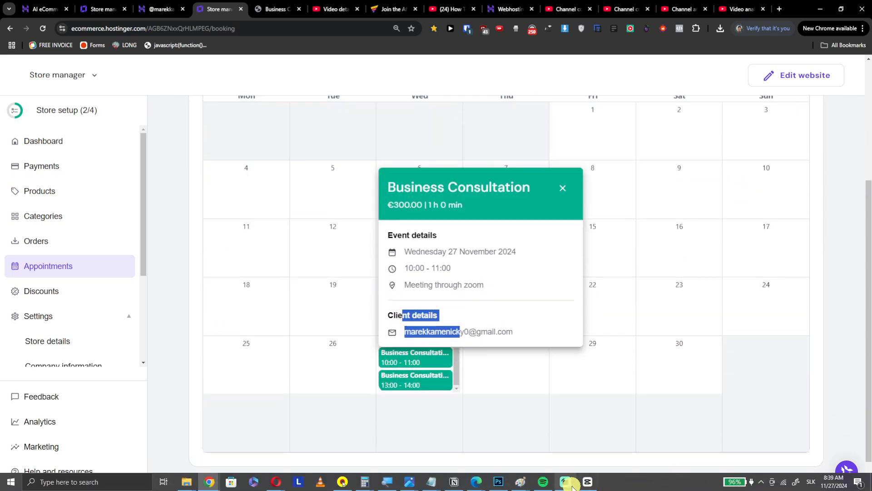
left_click(568, 482)
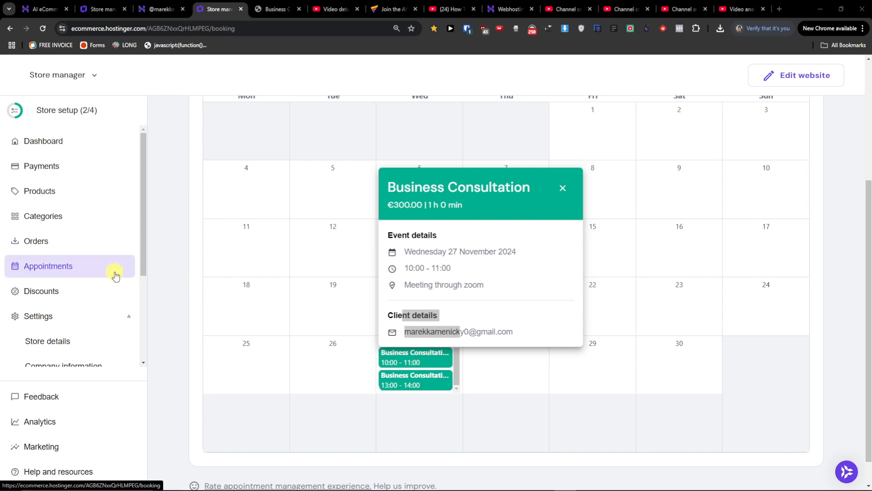
Return to the Marketing page and look through its advertising platforms again
left_click_drag(142, 260, 138, 359)
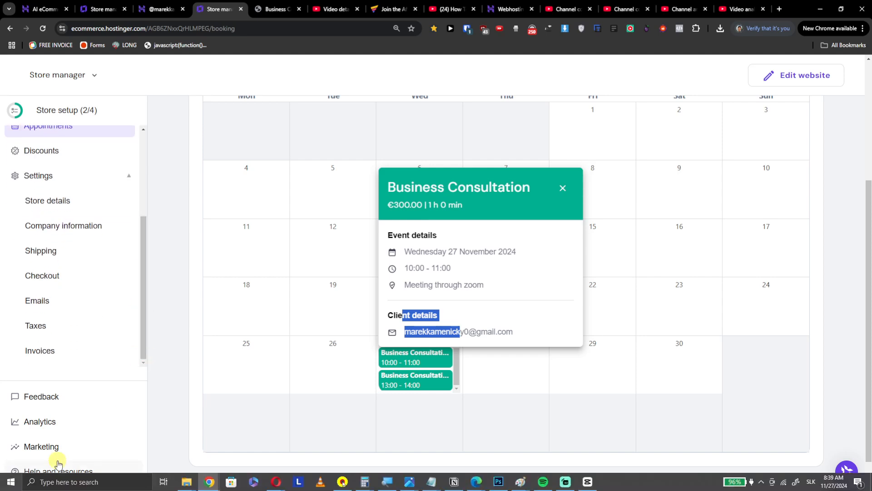
left_click(43, 446)
scroll(332, 321, "down", 2)
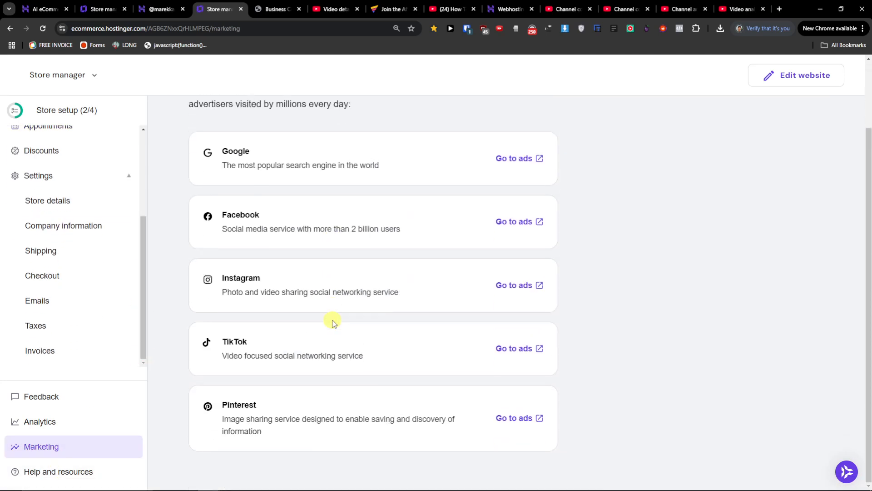
scroll(72, 349, "up", 3)
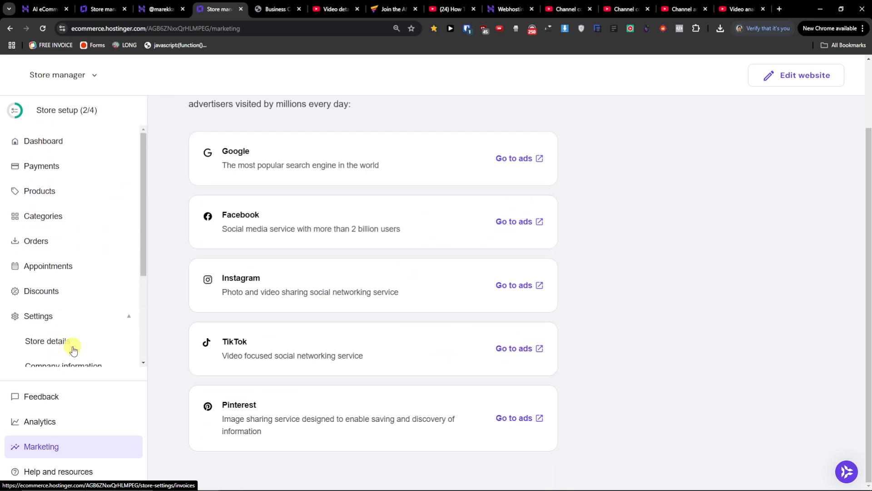
Open the website in the Website Builder, examine the available Integrations, and close them
left_click(53, 80)
left_click(162, 6)
left_click(200, 6)
left_click(818, 84)
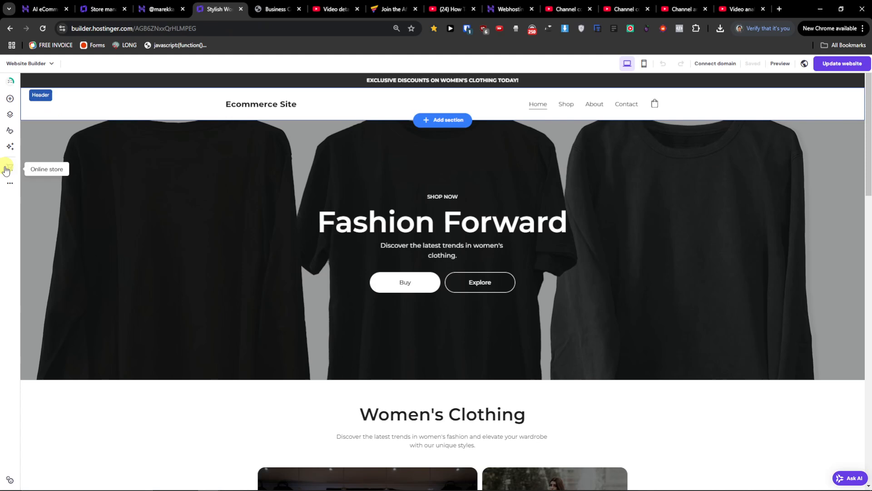
left_click(8, 181)
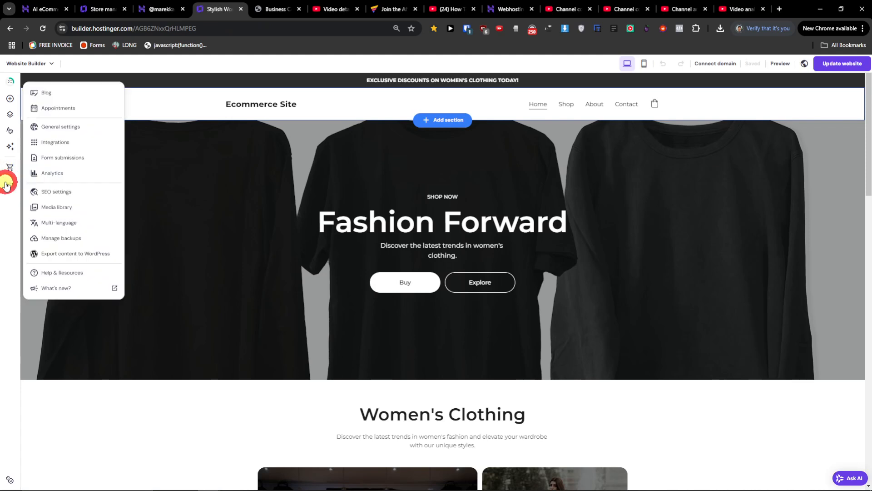
left_click(82, 139)
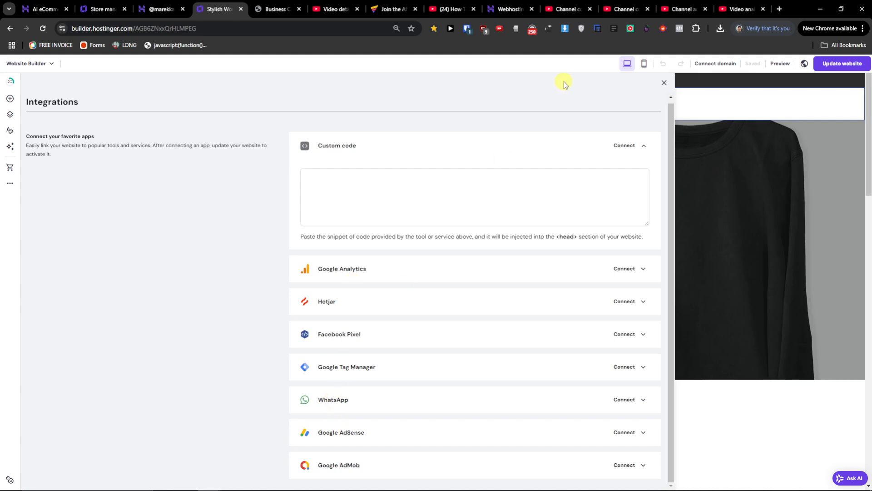
left_click(664, 84)
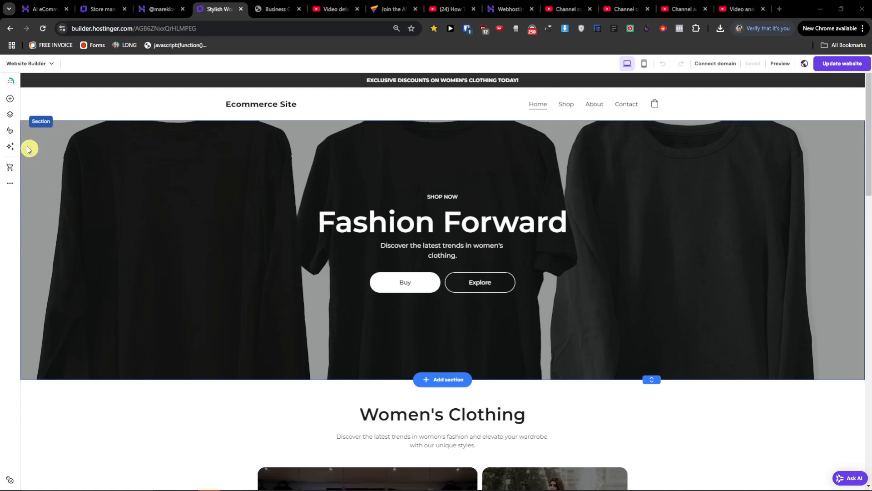
left_click(10, 169)
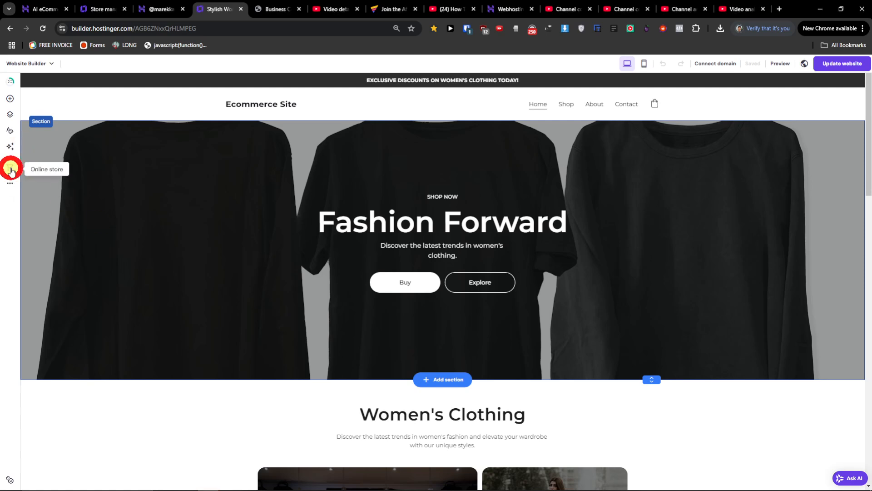
left_click(11, 170)
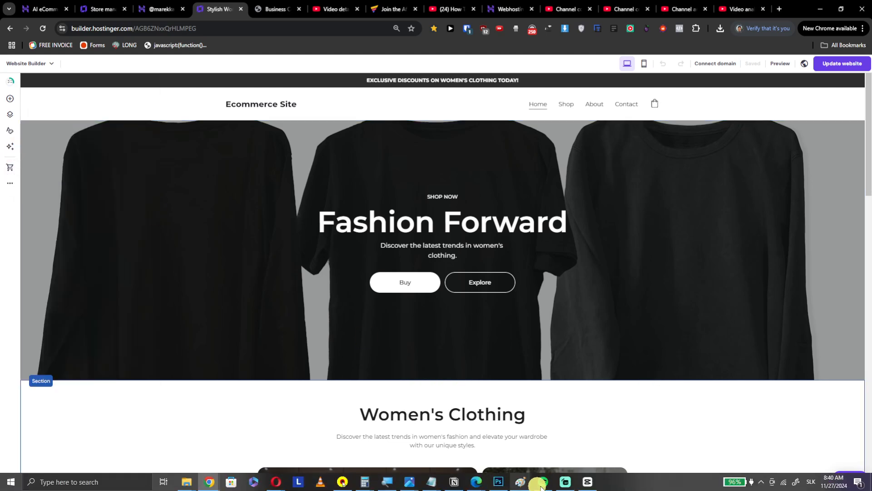